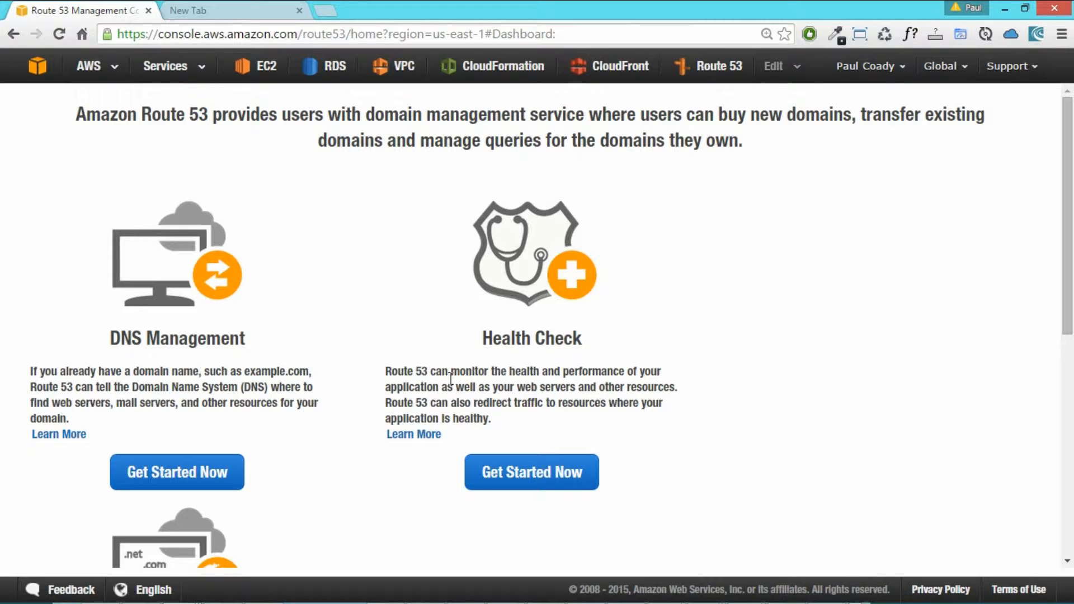
Step: Go to Route 53's domain registration section and start registering a new domain
scroll(303, 362, down, 4)
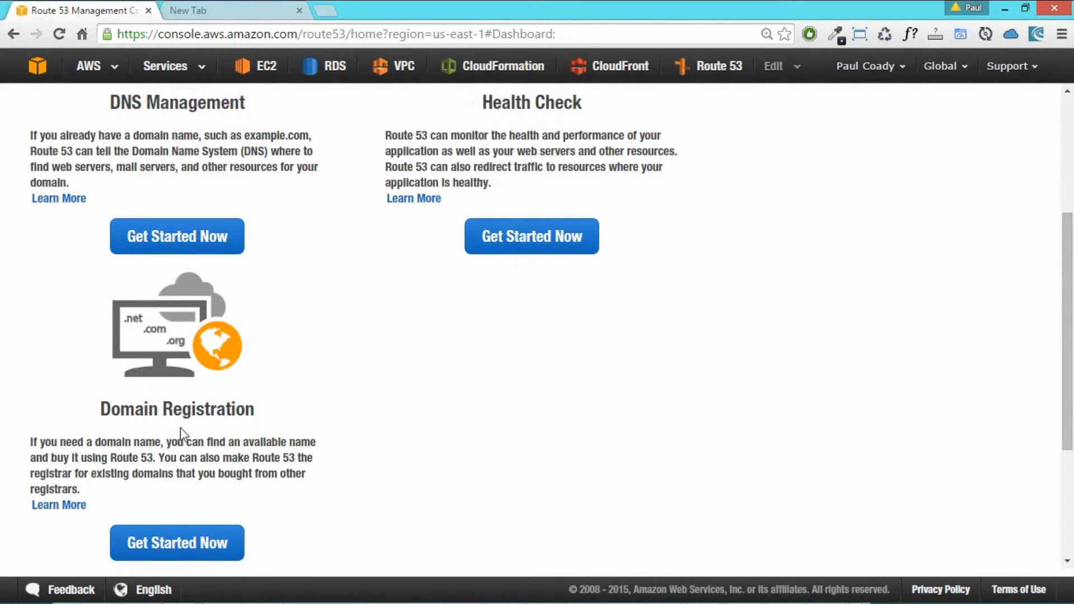
click(177, 546)
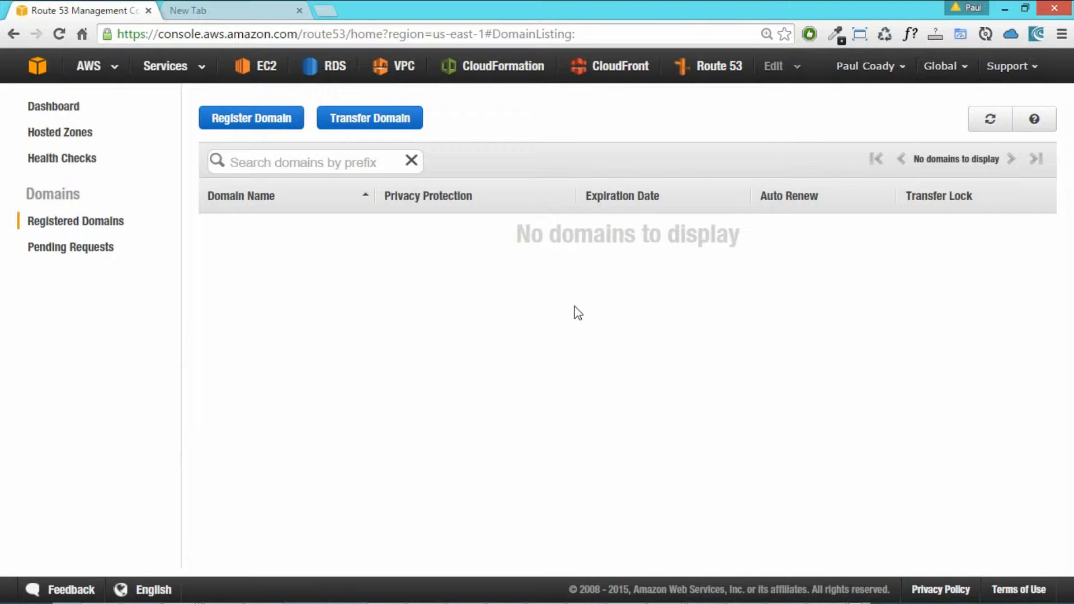
click(233, 119)
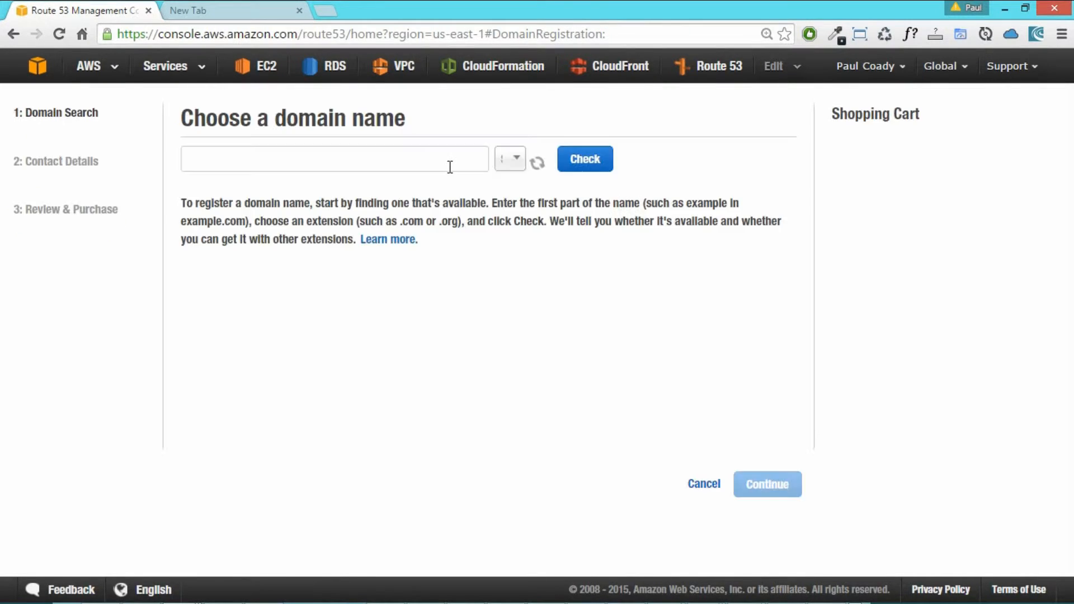
Step: Choose the .org extension and check the availability of the domain name devkid
click(352, 154)
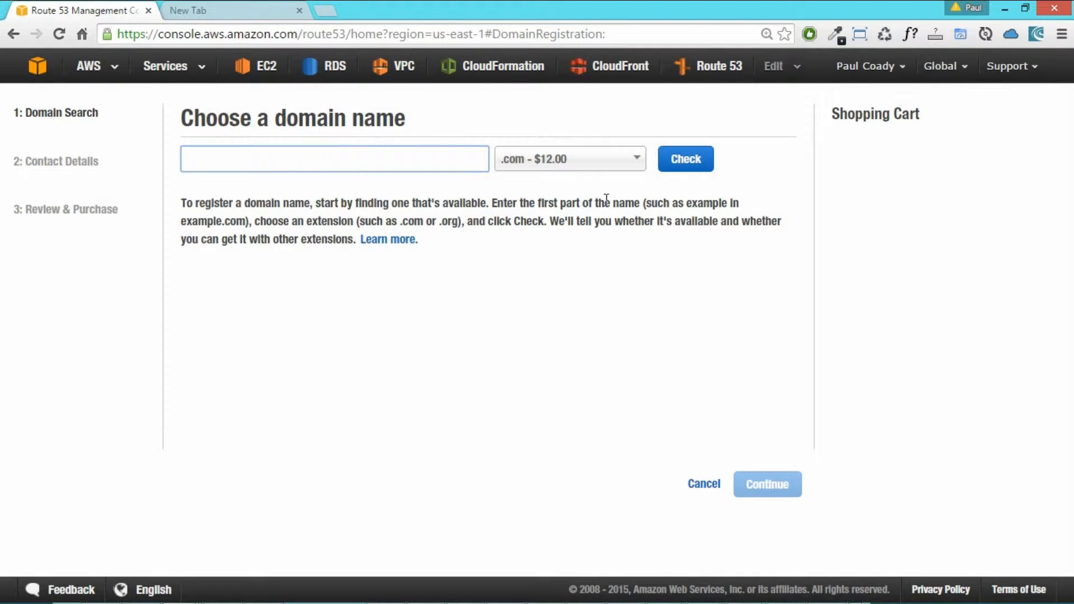
click(639, 160)
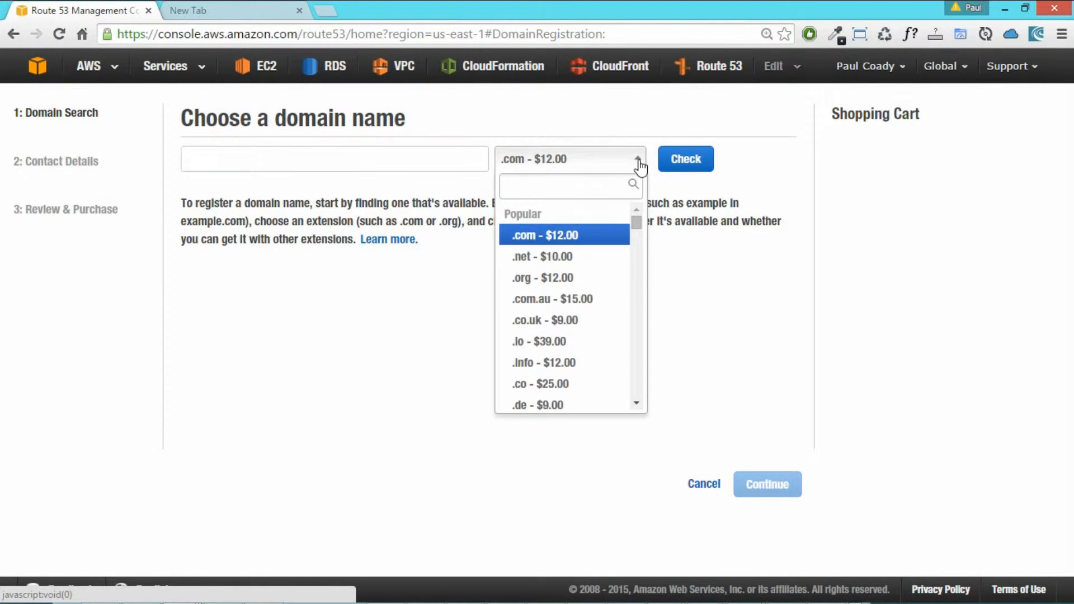
click(639, 161)
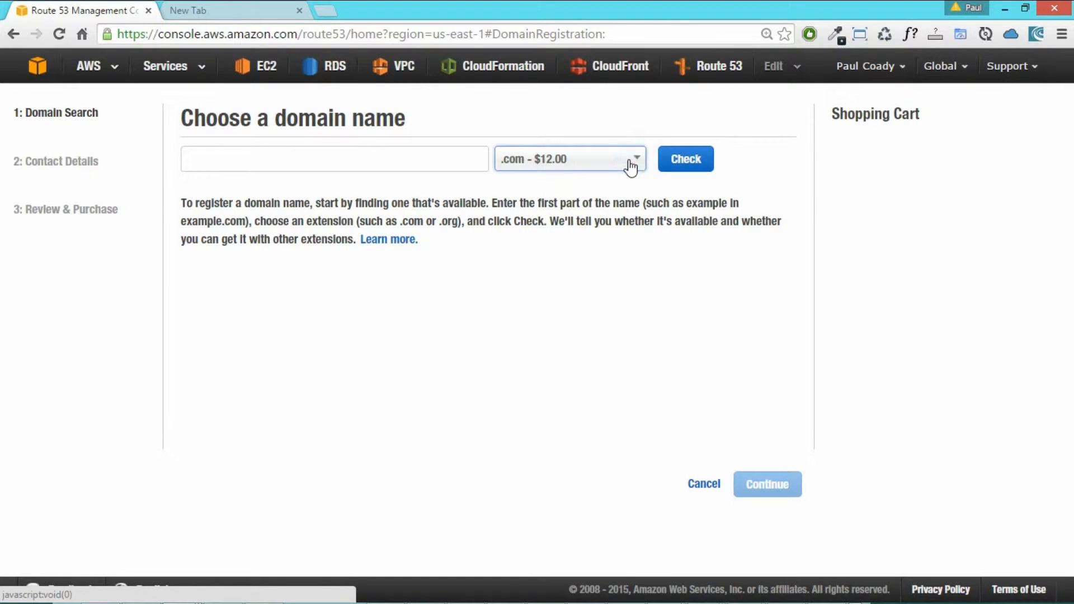
click(630, 162)
click(543, 278)
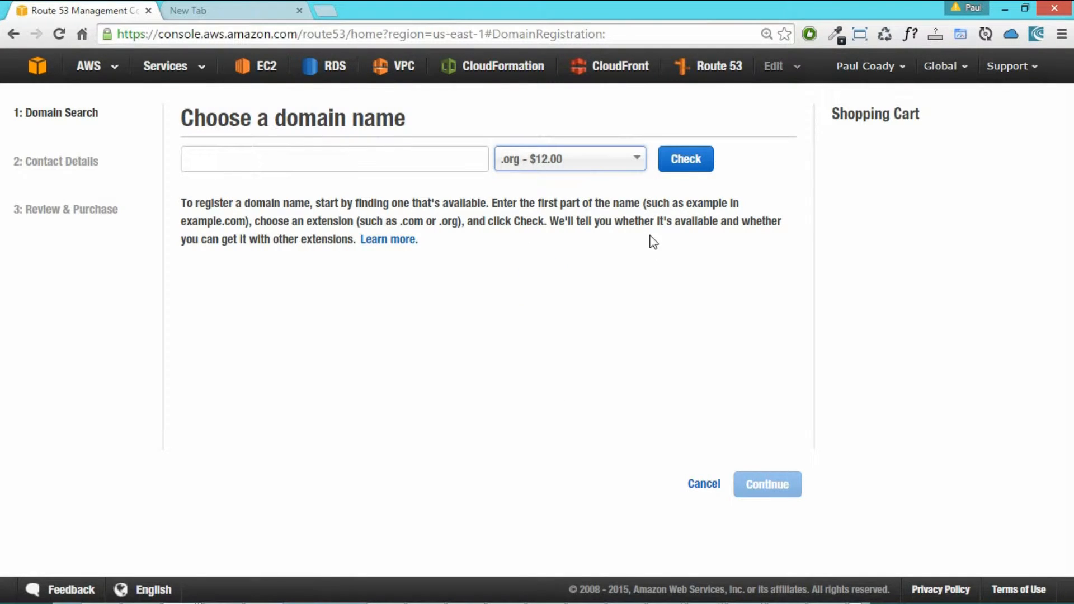
click(320, 159)
text(devkid)
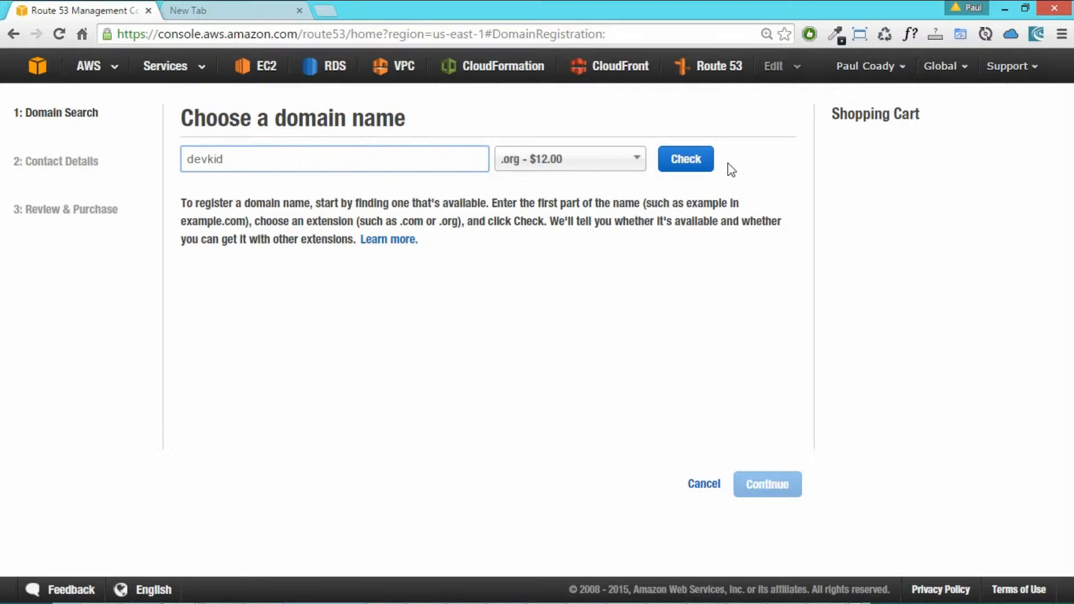
click(701, 164)
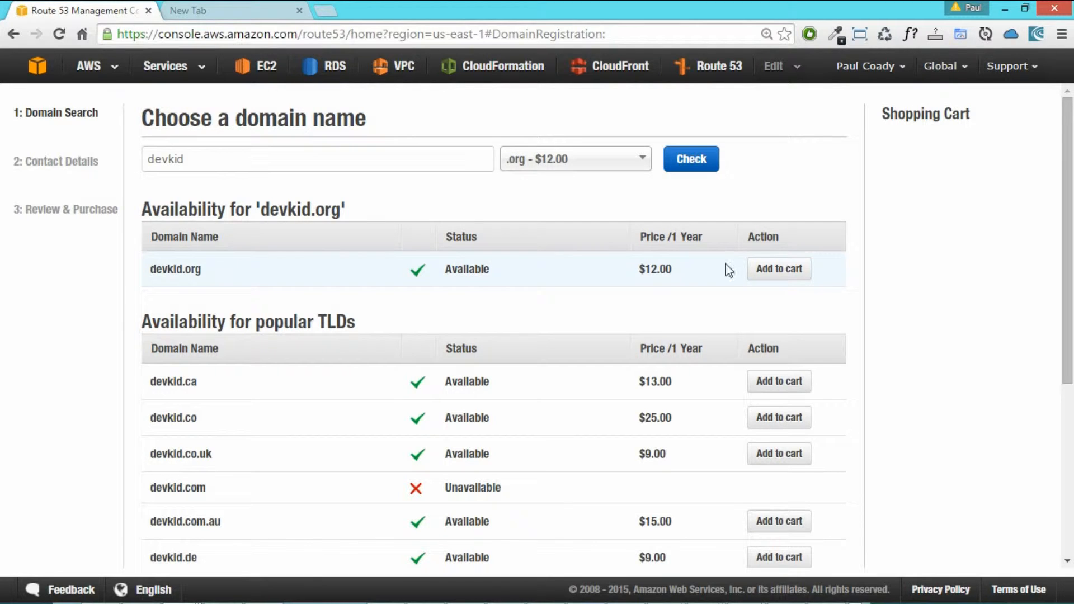
Step: Add devkid.org to the shopping cart and submit its registration
click(781, 269)
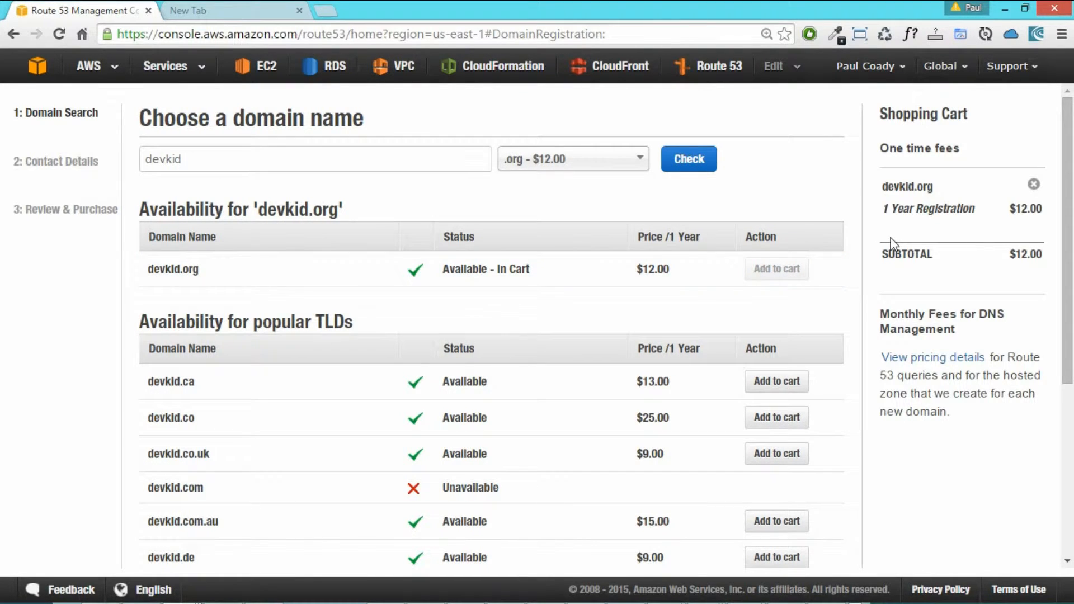
scroll(853, 454, down, 5)
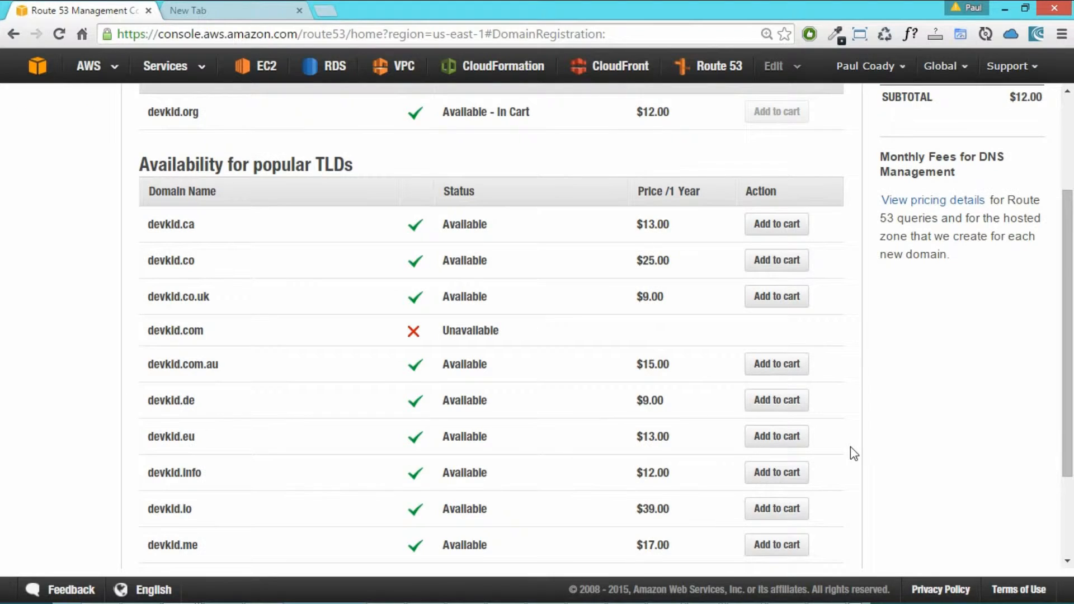
click(812, 538)
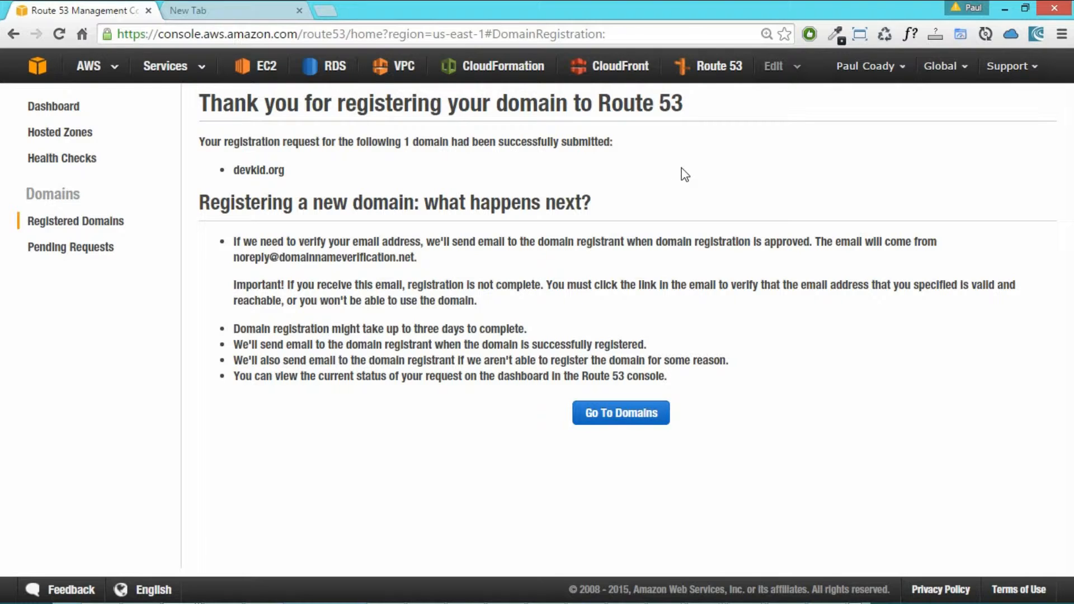
Step: Go to the list of domain requests and copy the domain name devkid.org
click(638, 413)
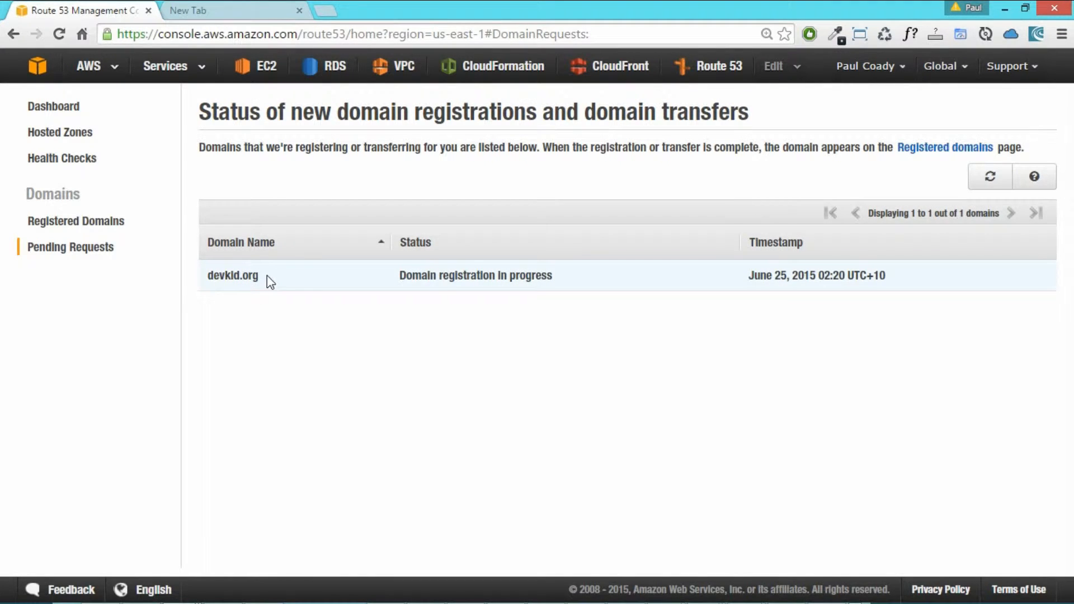
drag(267, 275, 208, 270)
key(ctrl+c)
right_click(242, 278)
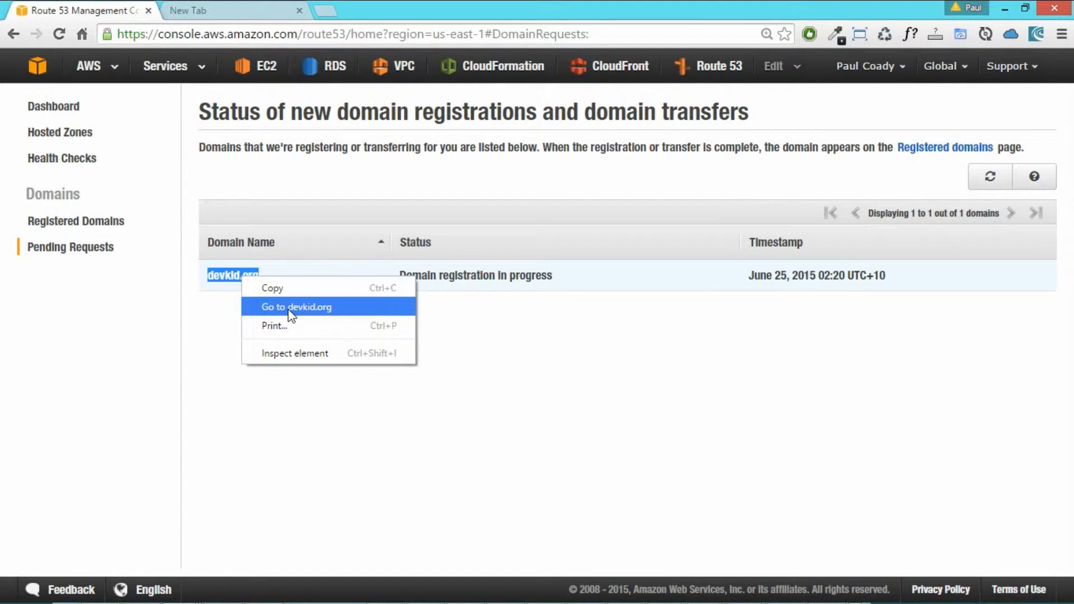
click(284, 286)
click(448, 325)
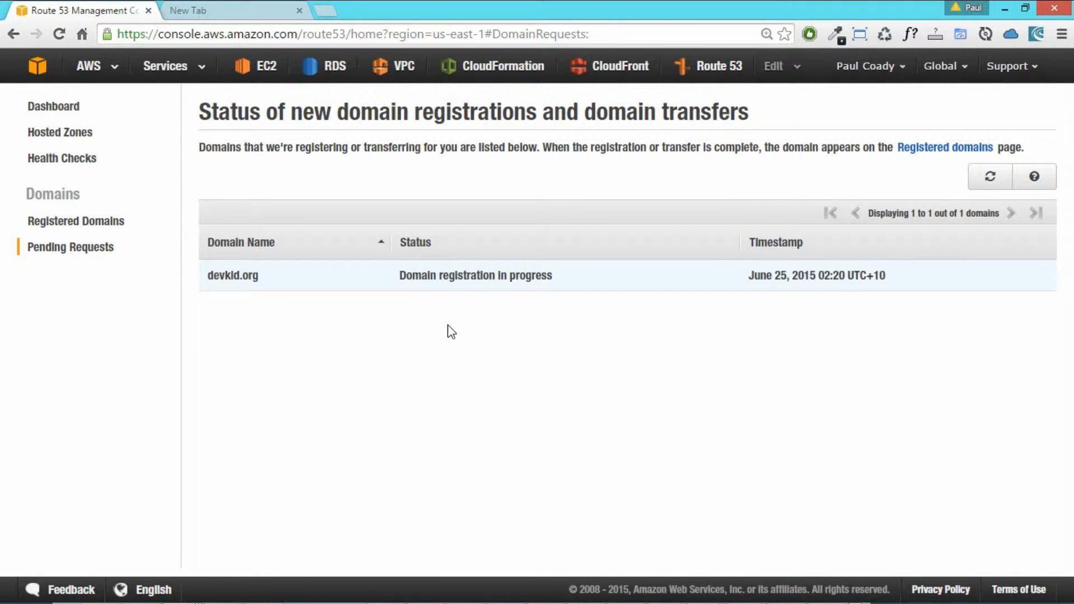
Step: Switch to the S3 service, create a bucket named devkid.org in the US Standard region, and open it
click(197, 70)
click(51, 203)
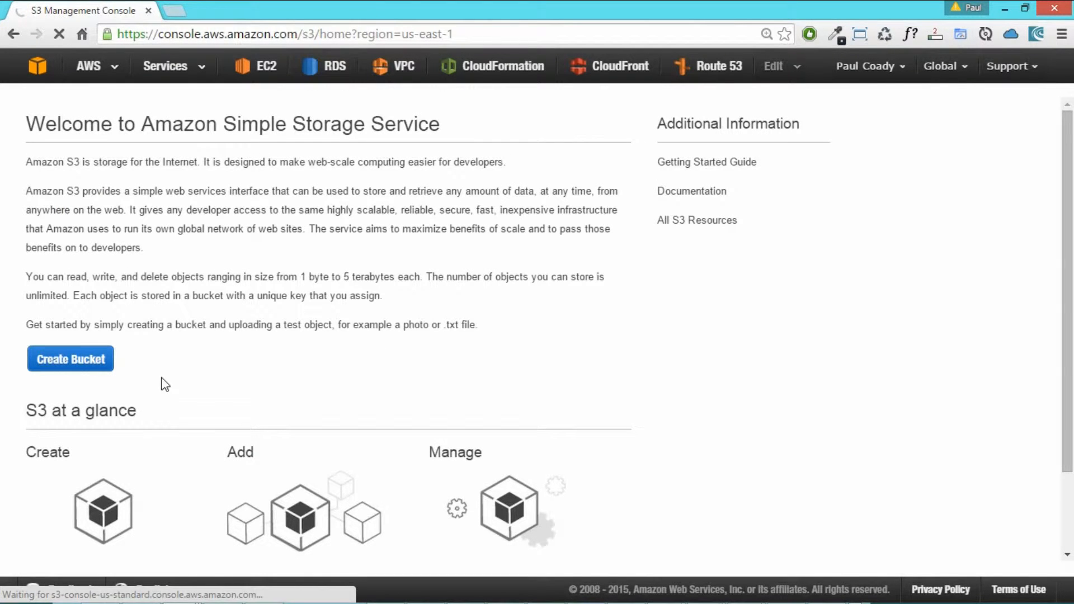
click(76, 362)
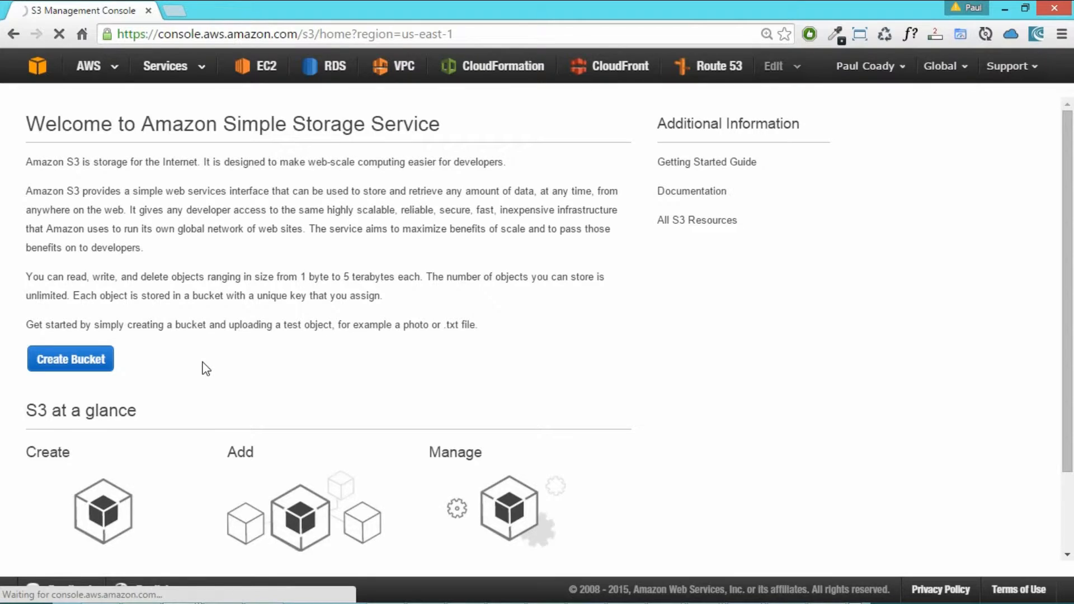
right_click(373, 289)
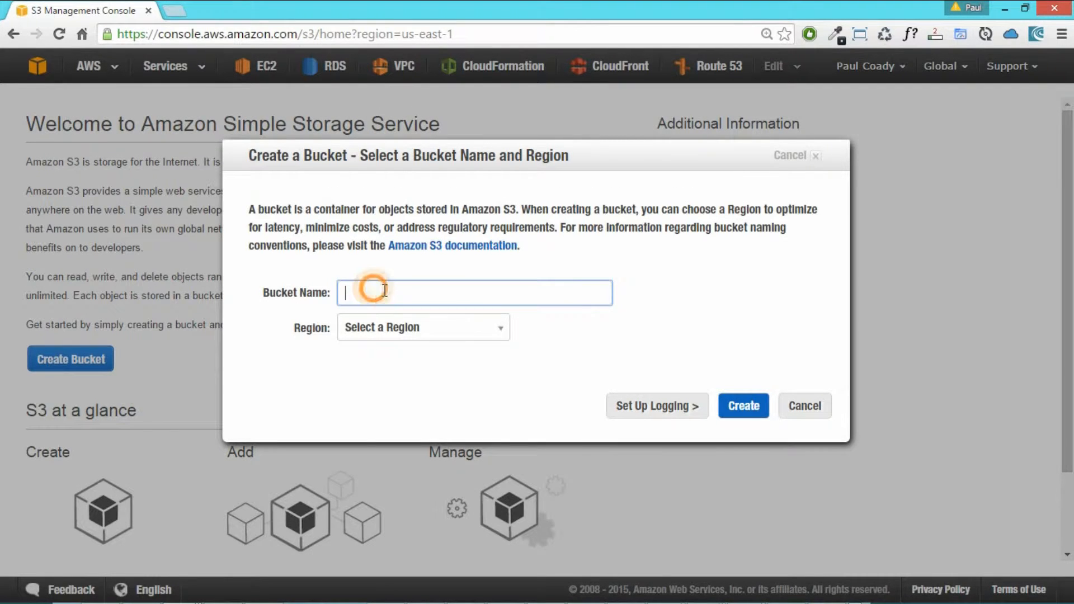
click(432, 385)
click(502, 329)
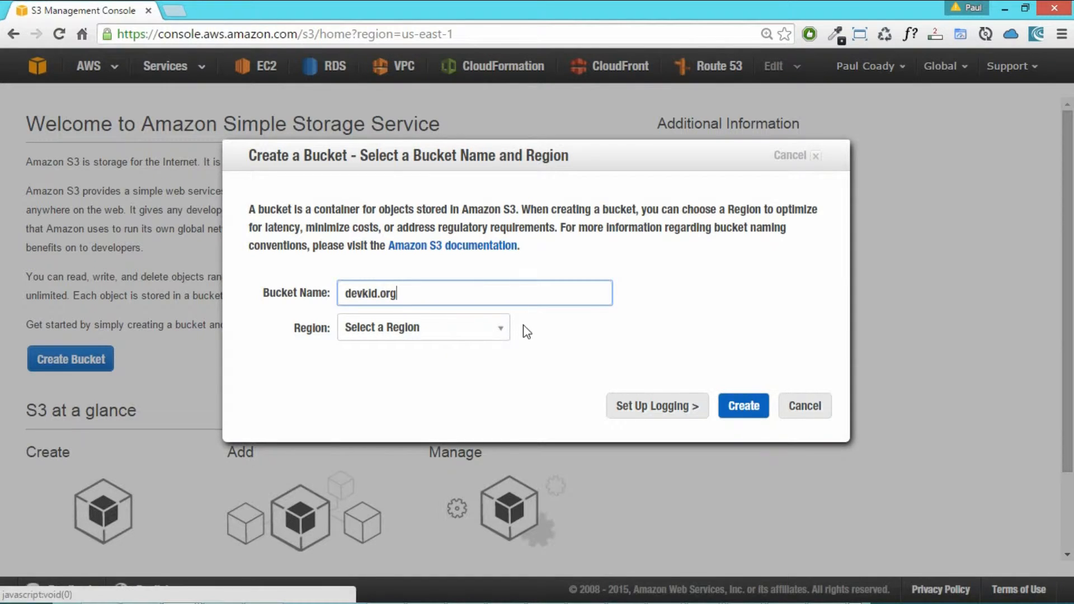
click(419, 350)
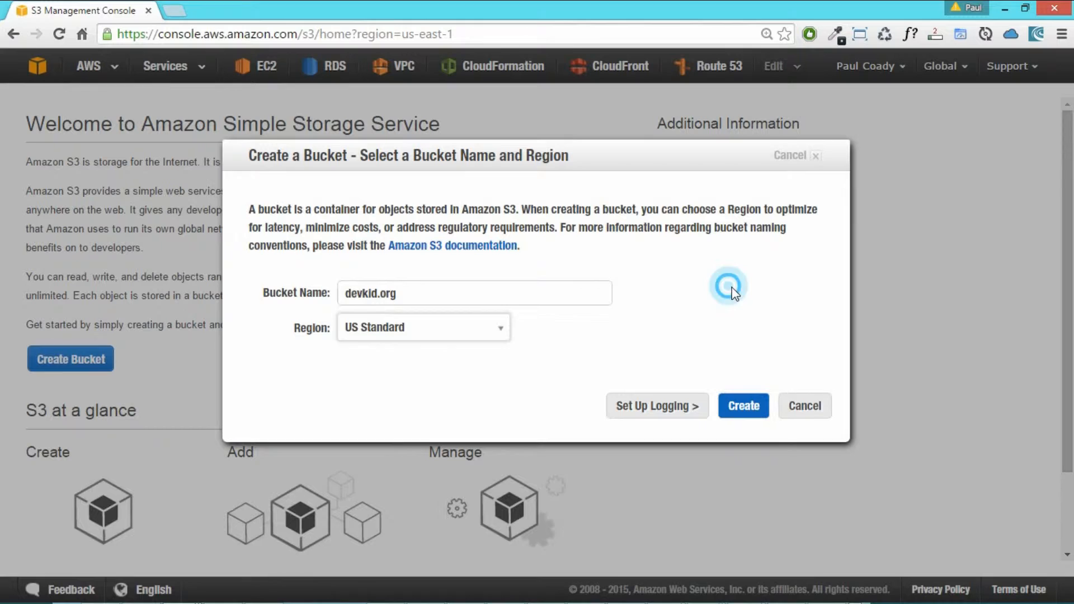
click(743, 407)
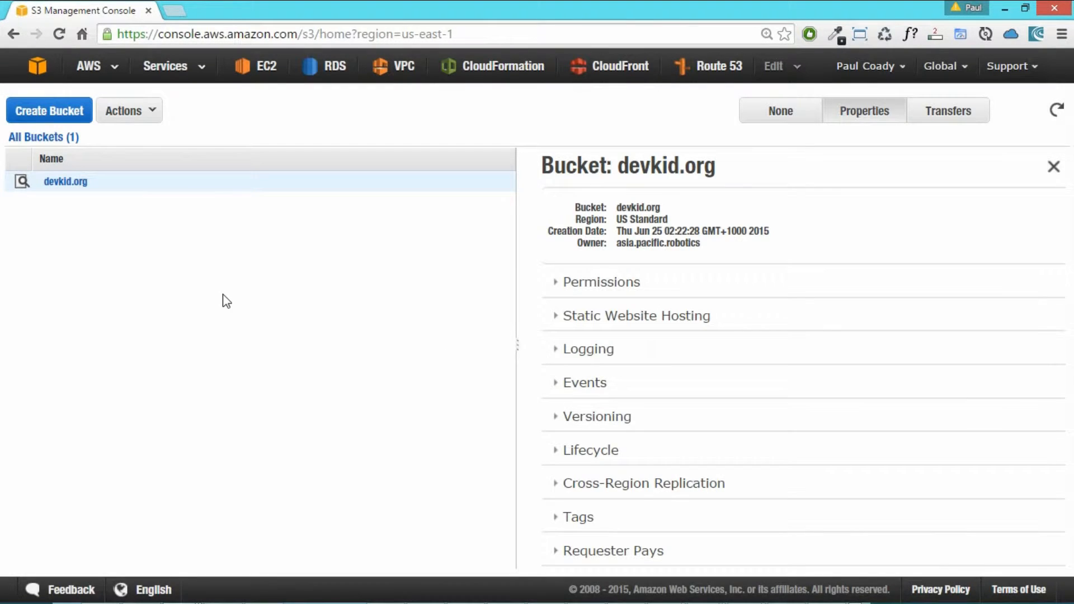
click(67, 182)
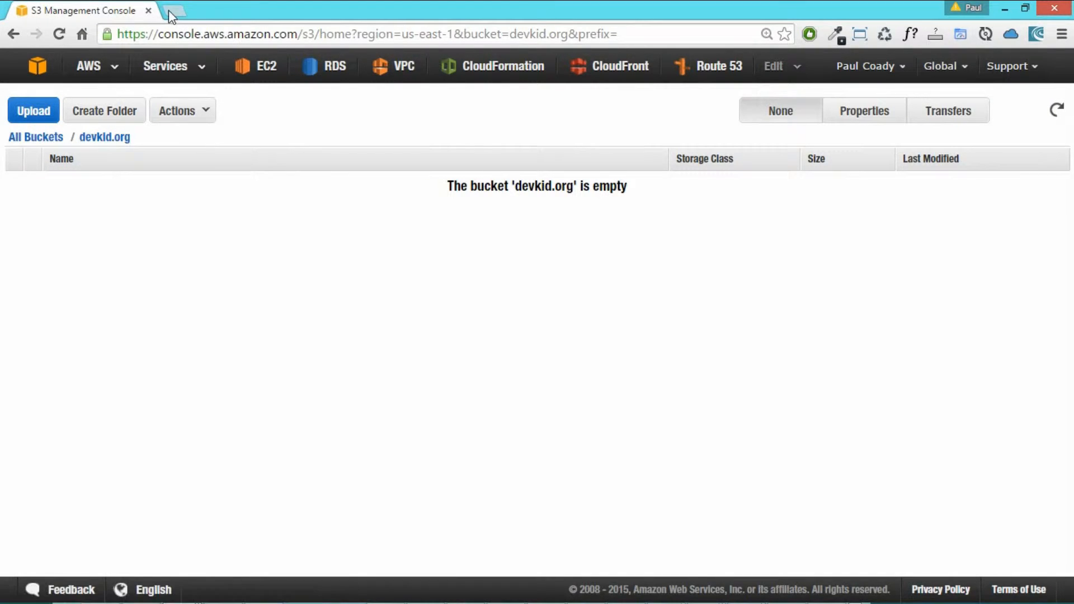
Step: Open html5up.net in a new browser tab and download the free Spectral site template
key(ctrl+t)
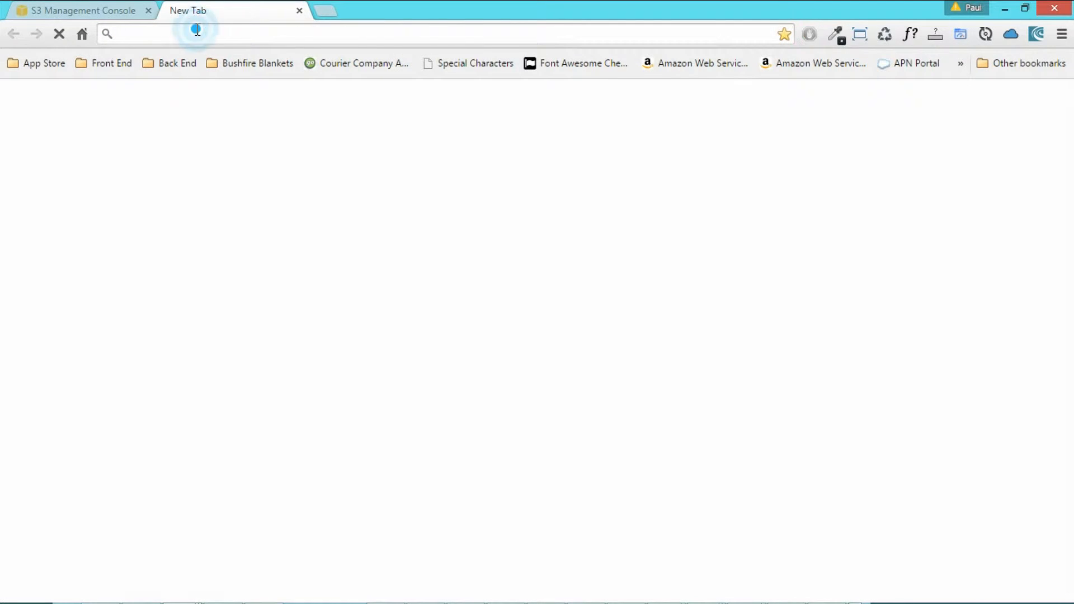
text(html5up.net)
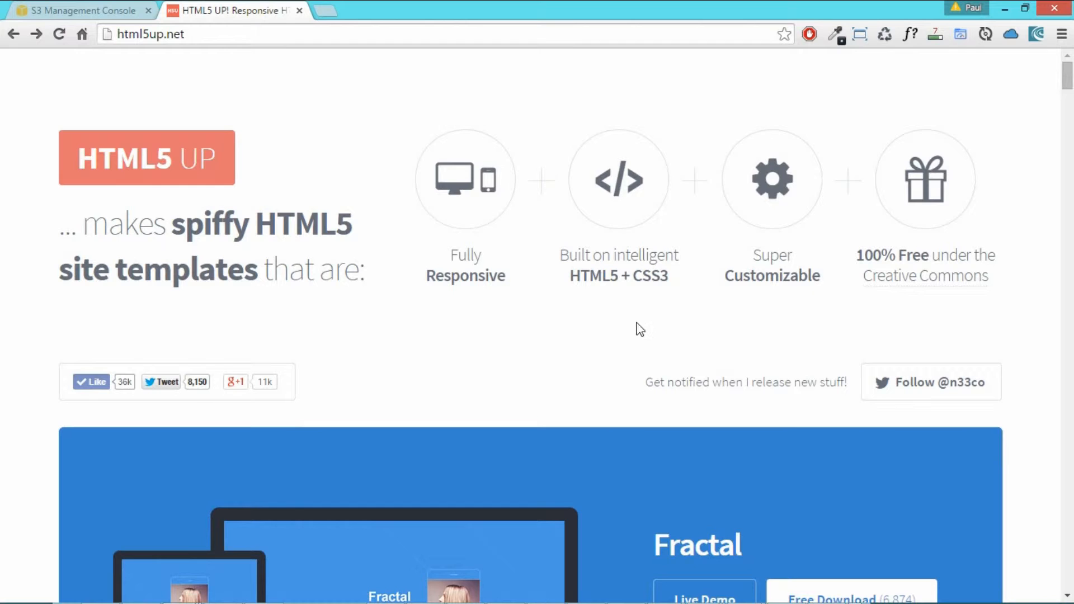
scroll(638, 328, down, 8)
scroll(638, 331, down, 15)
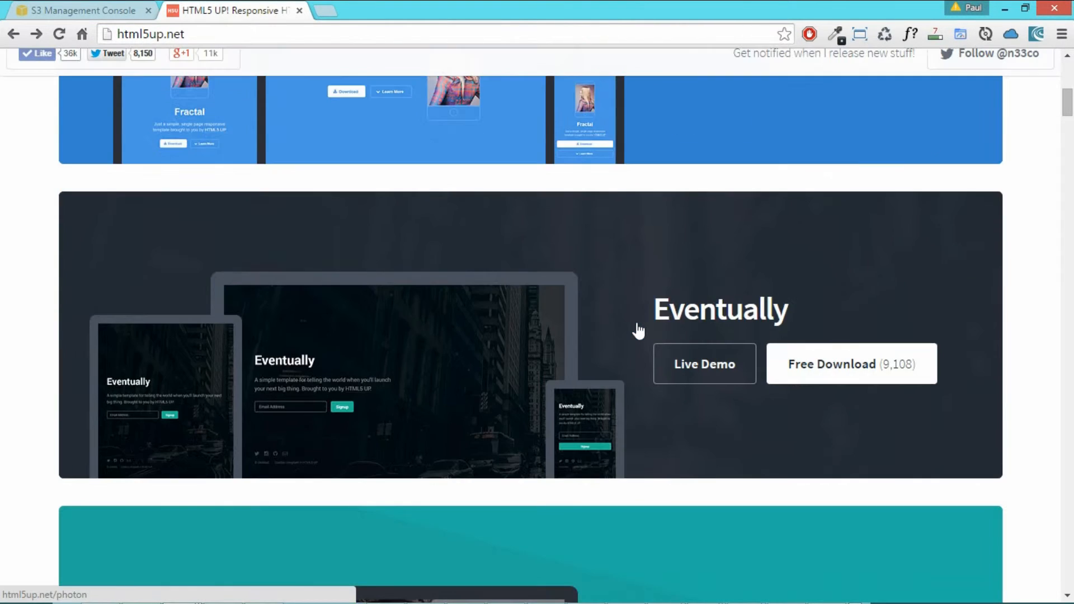
scroll(638, 330, down, 3)
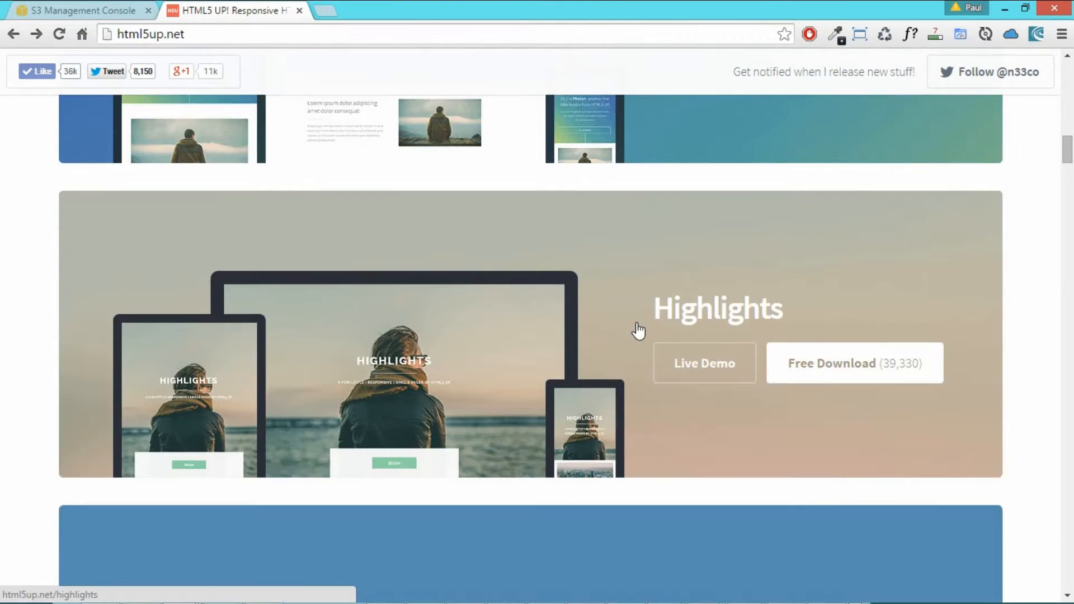
scroll(638, 330, up, 3)
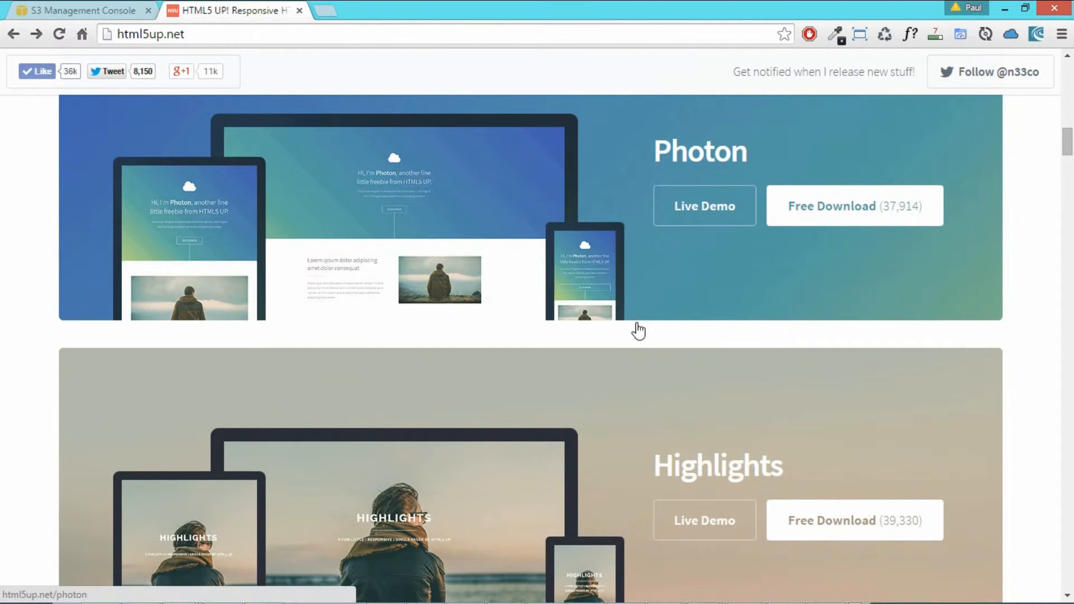
scroll(638, 330, up, 8)
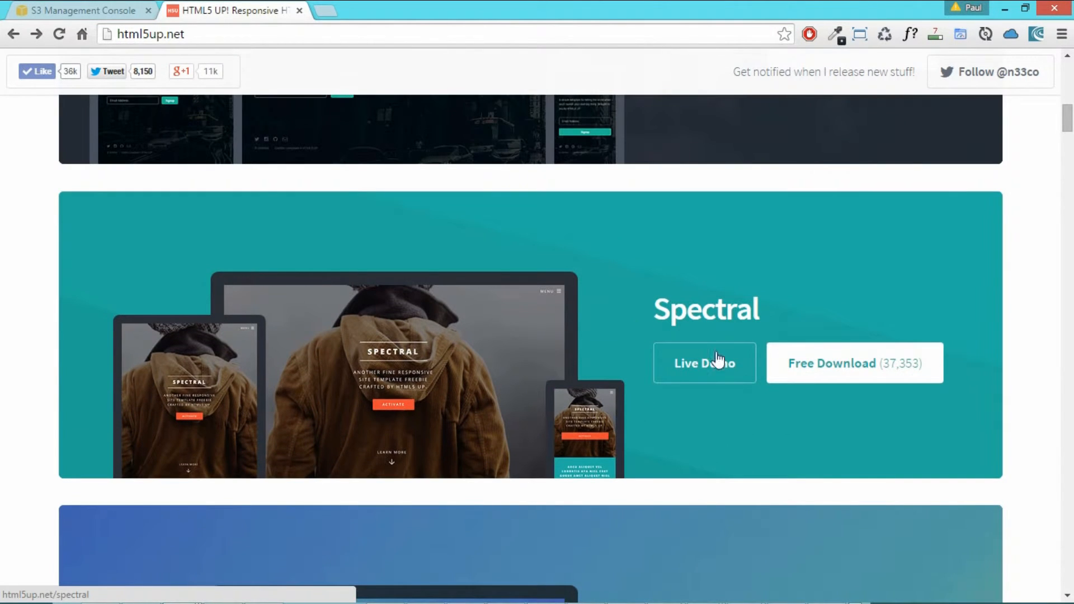
click(827, 364)
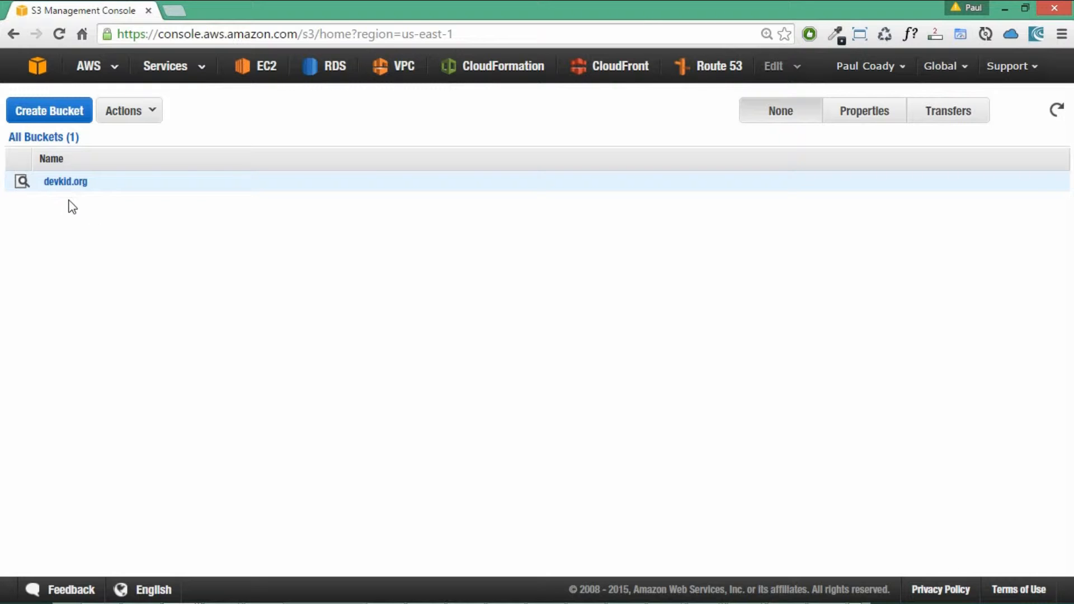
Step: Open the devkid.org bucket and bring up the html5up-spectral folder in File Explorer to review the template files
click(62, 181)
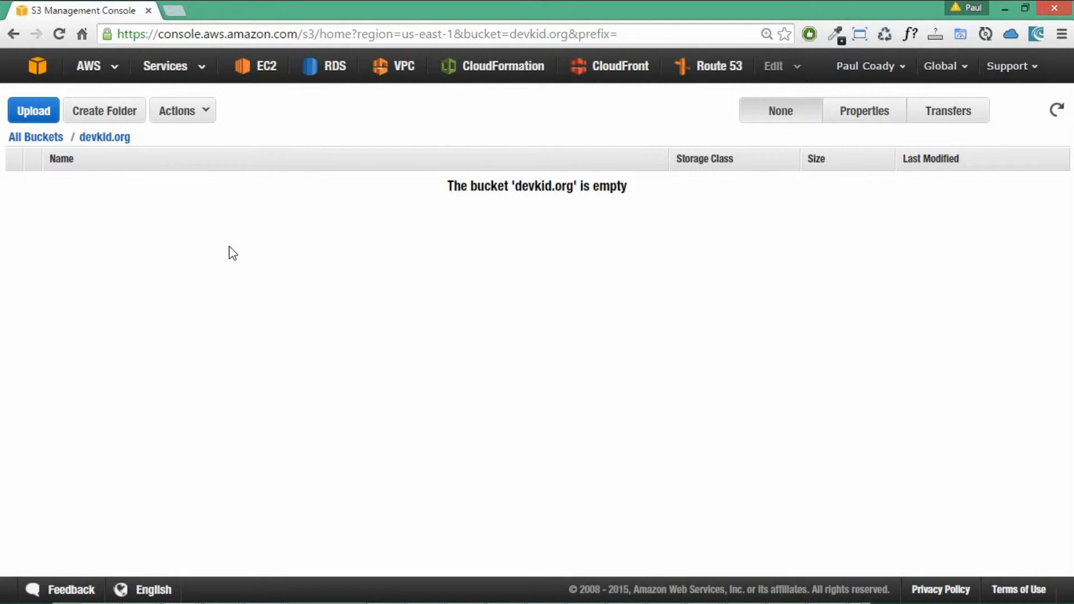
key(alt+Tab)
key(alt+Tab)
key(alt+Tab)
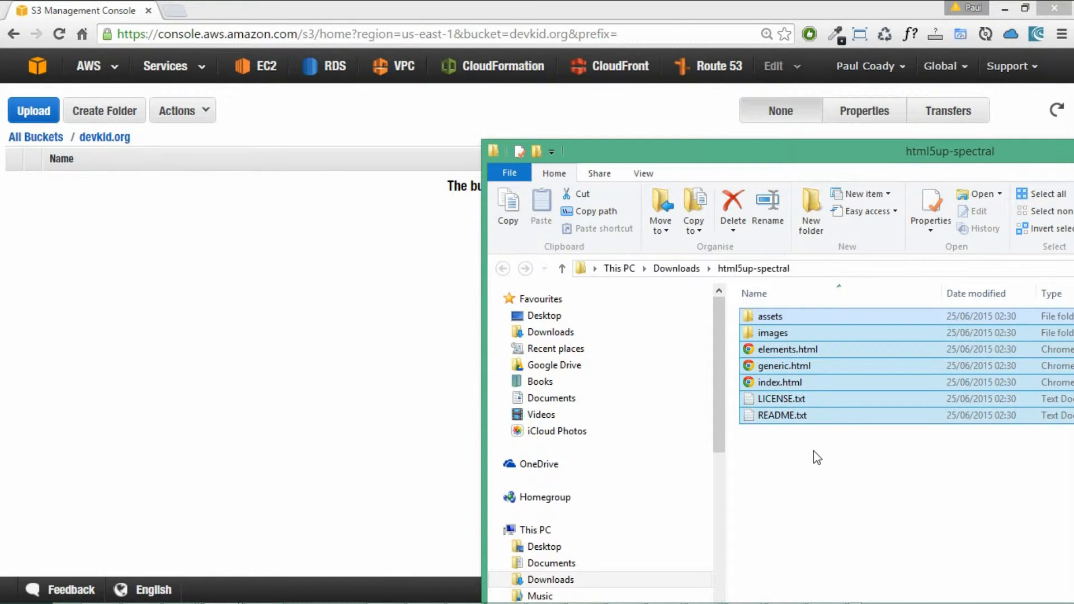
drag(829, 446, 789, 399)
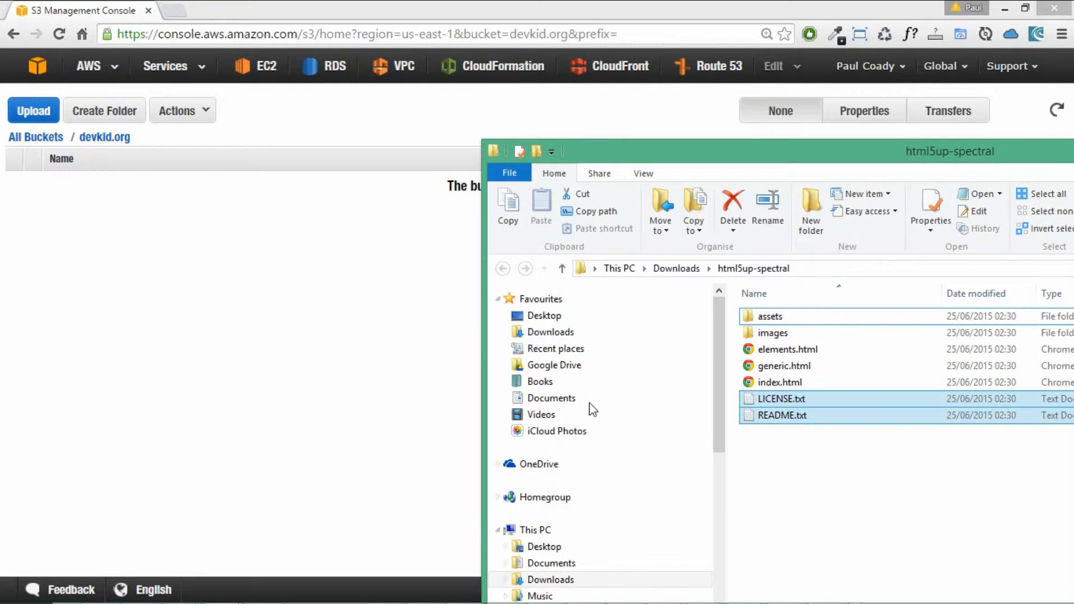
click(861, 497)
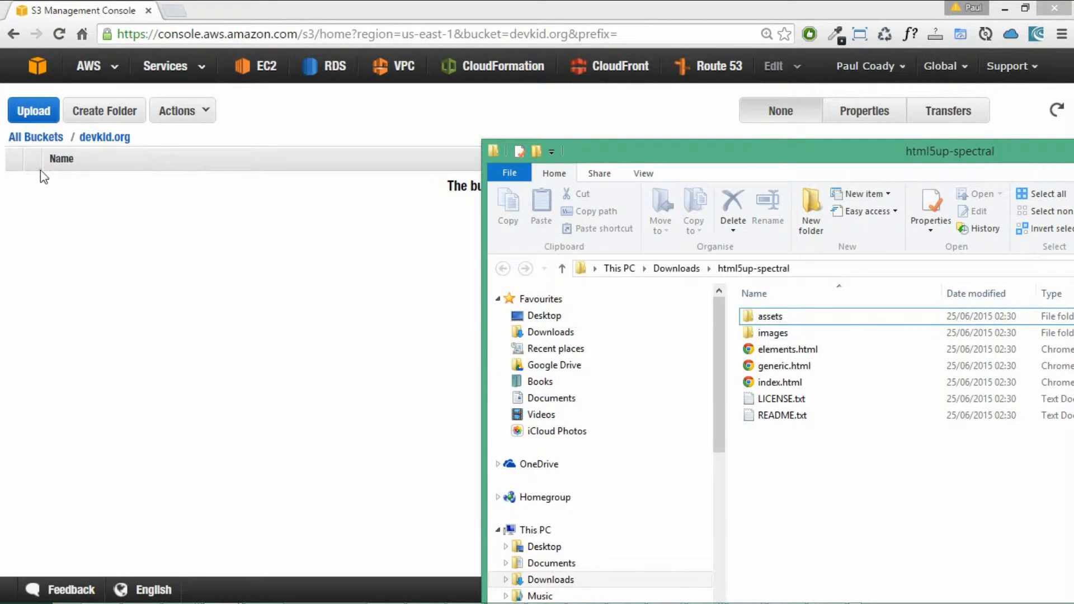
Step: Start an upload to the devkid.org bucket and add all files and folders from the html5up-spectral folder
click(43, 116)
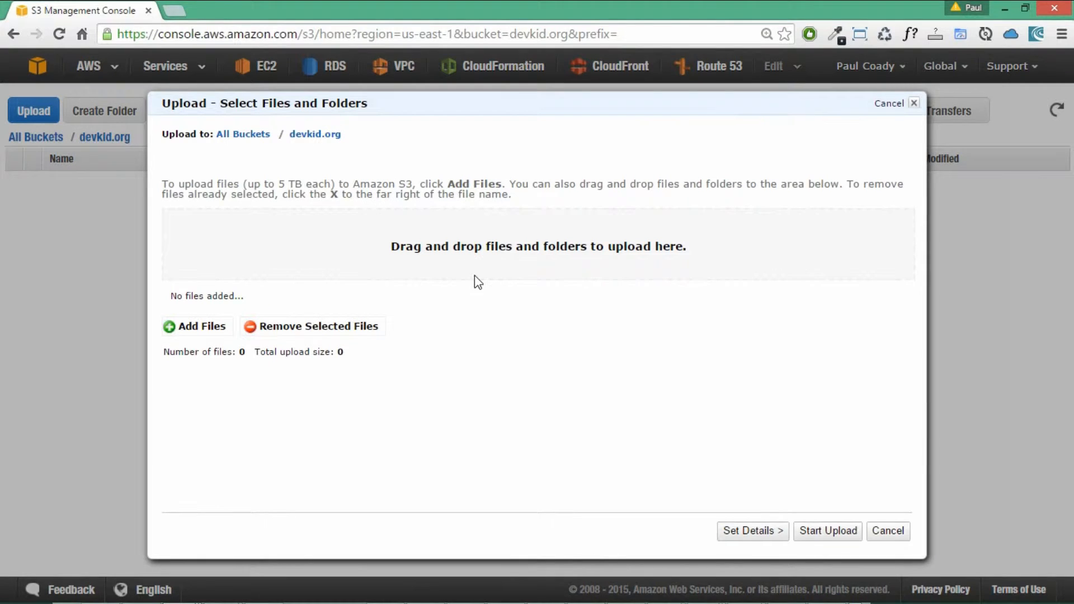
key(alt+Tab)
drag(822, 466, 470, 297)
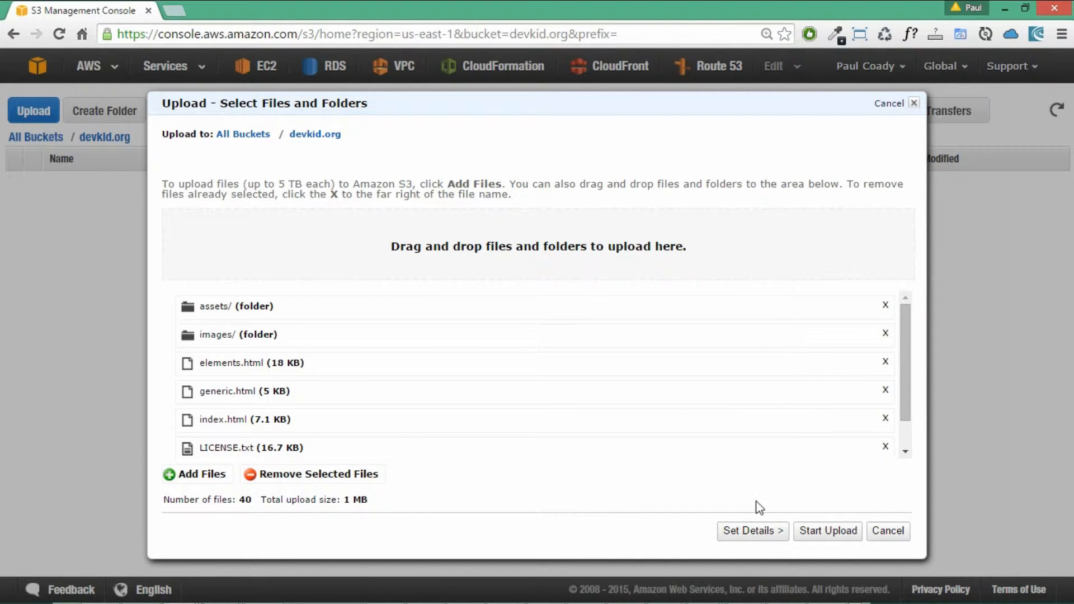
Step: Make everything in the upload public, keep automatic content types, and upload the template files with default storage details
click(748, 532)
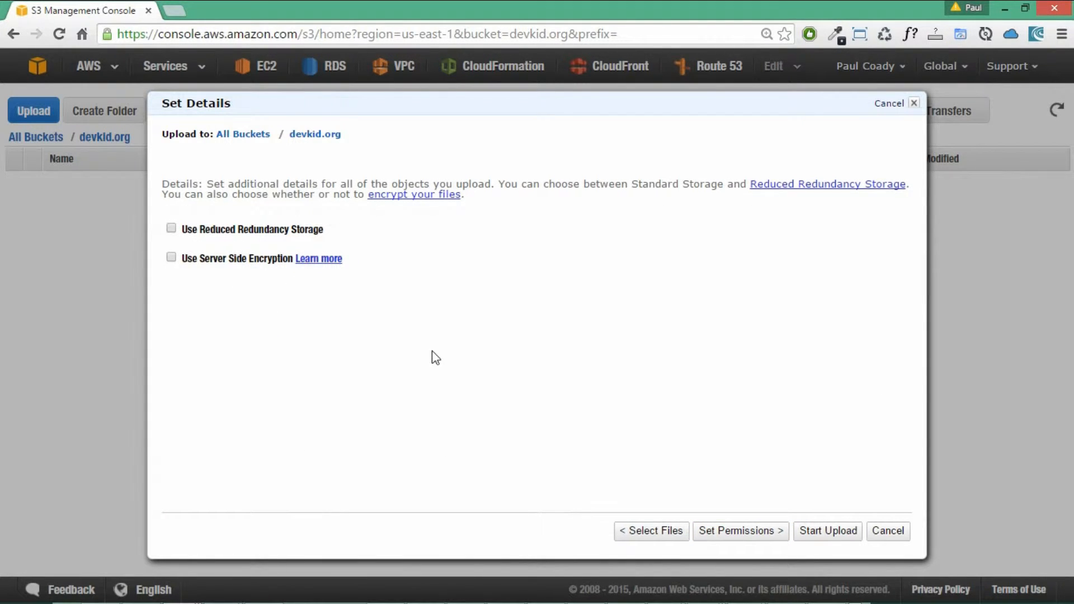
click(759, 531)
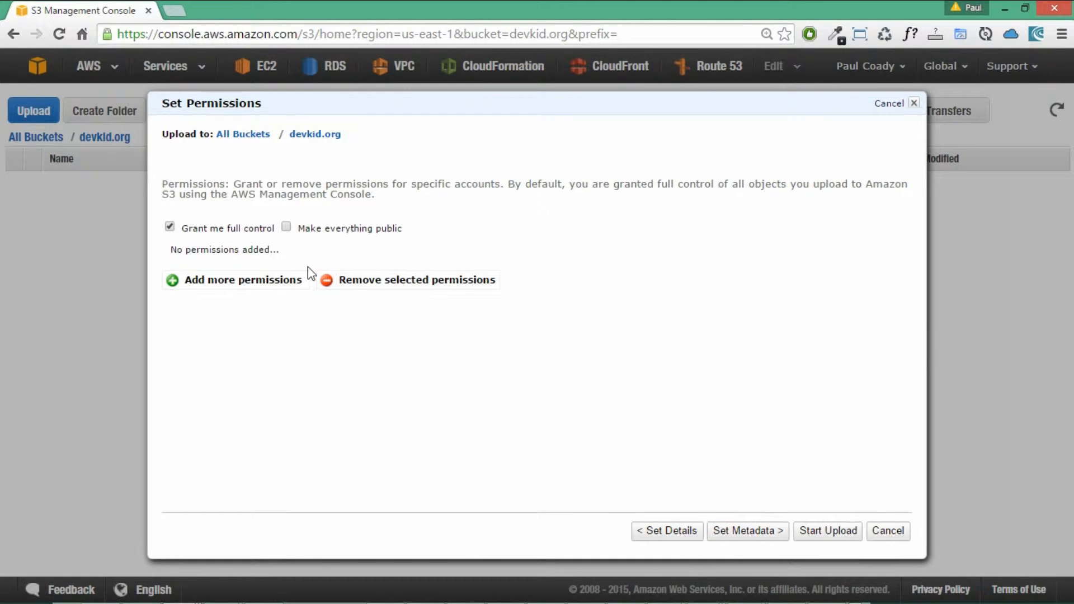
click(286, 227)
click(750, 533)
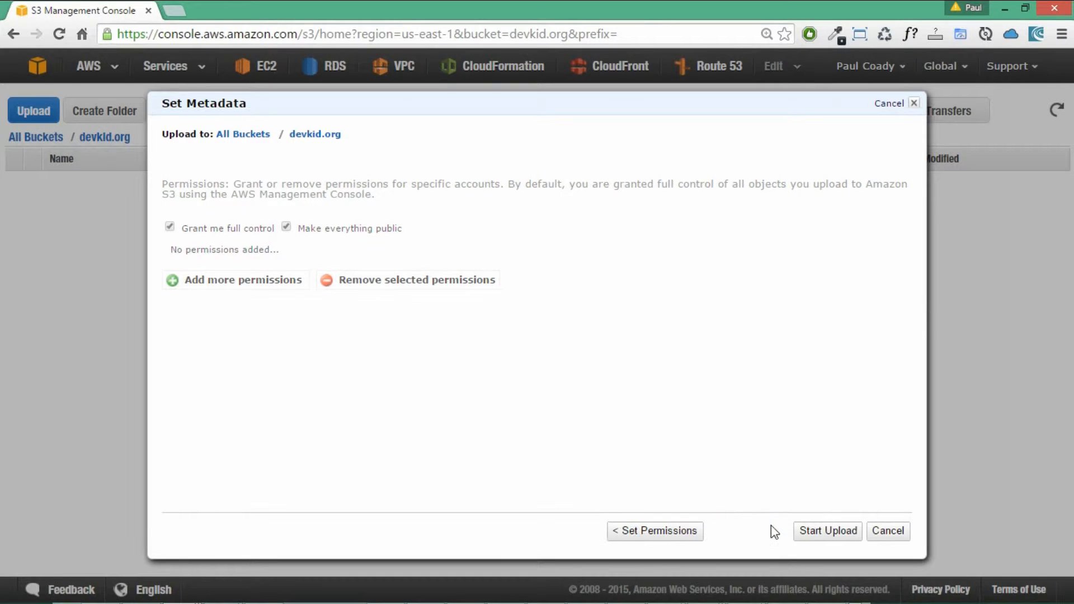
click(612, 379)
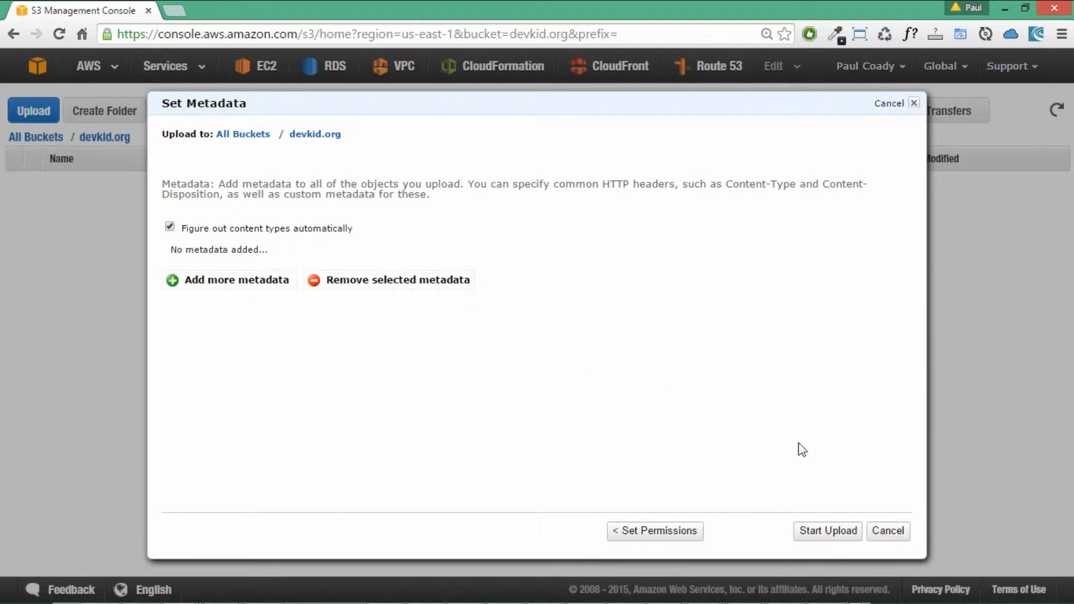
click(829, 532)
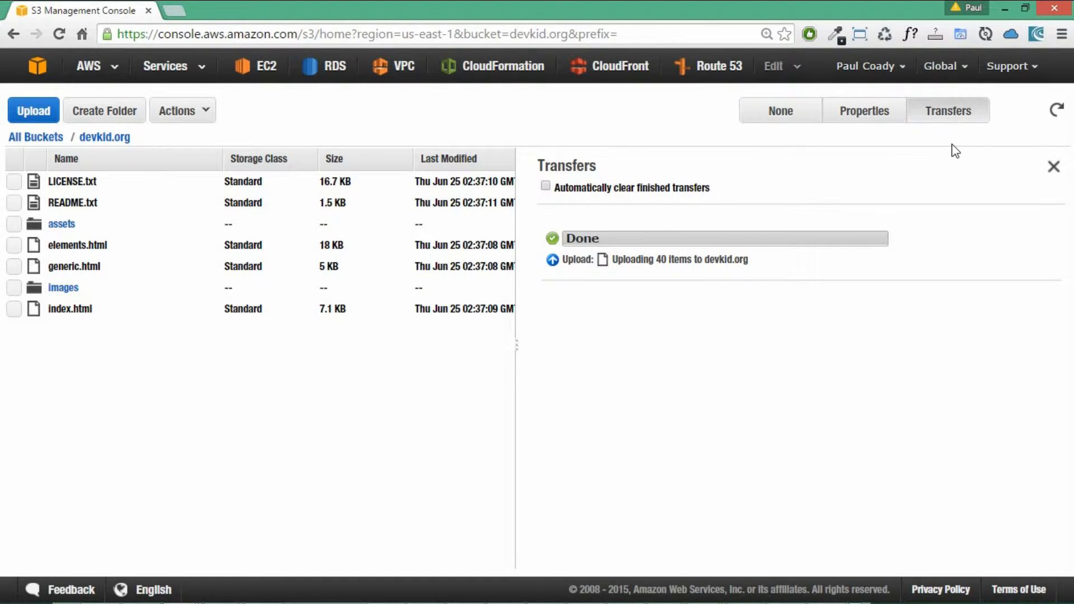
Step: Enable static website hosting on the devkid.org bucket with index.html as the index document, and save the setting
click(867, 114)
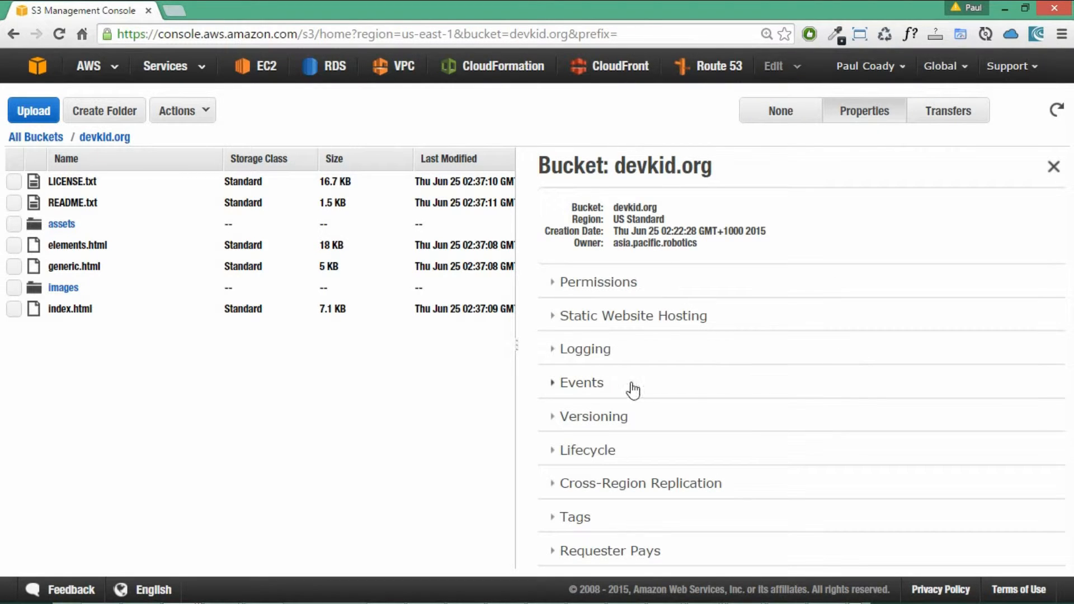
click(562, 319)
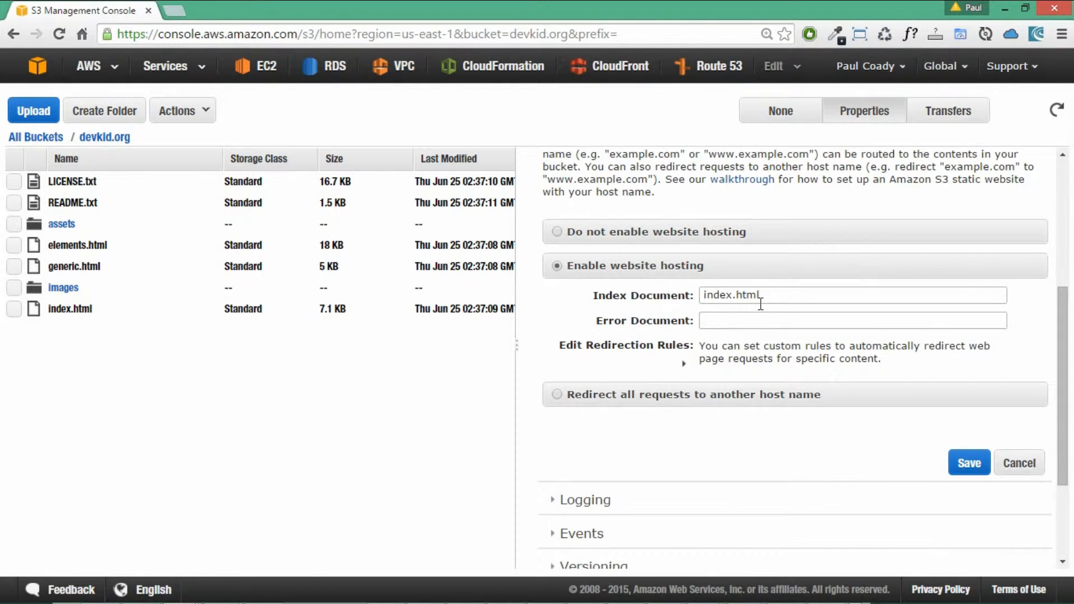
drag(770, 295, 701, 295)
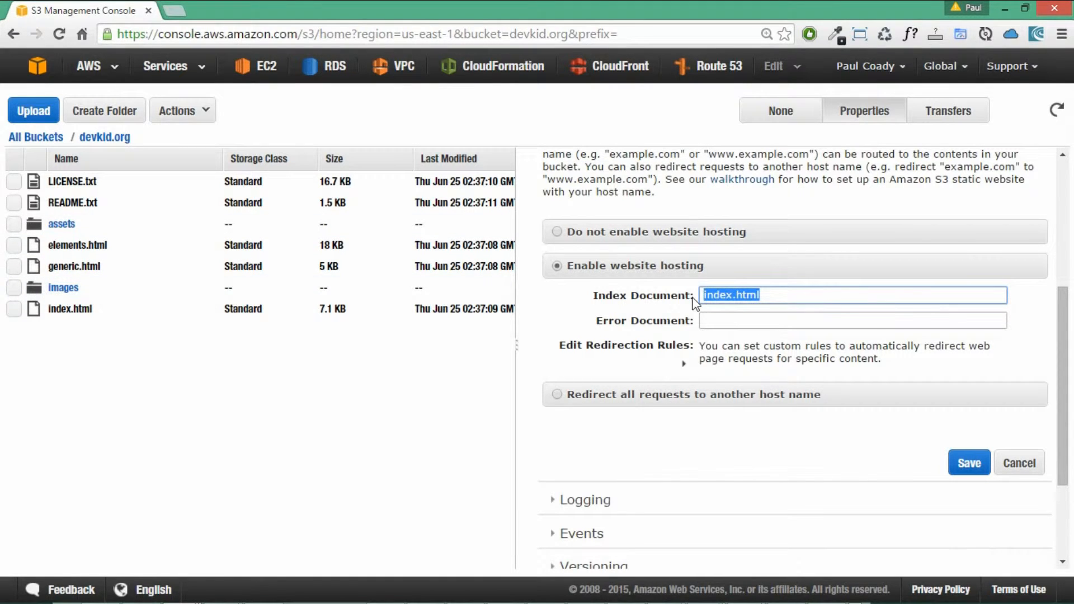
click(754, 319)
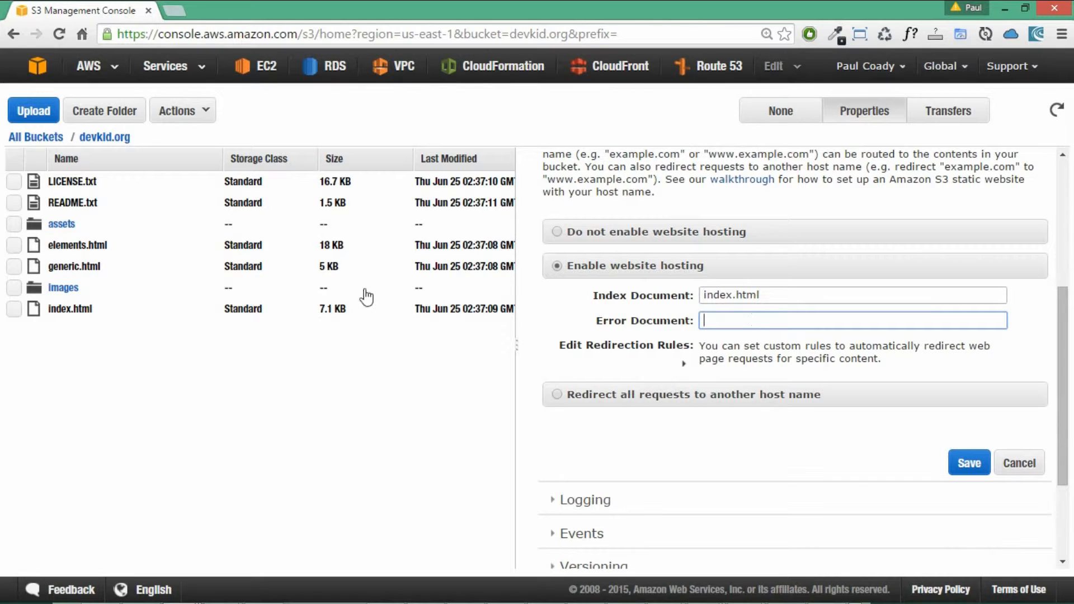
click(779, 297)
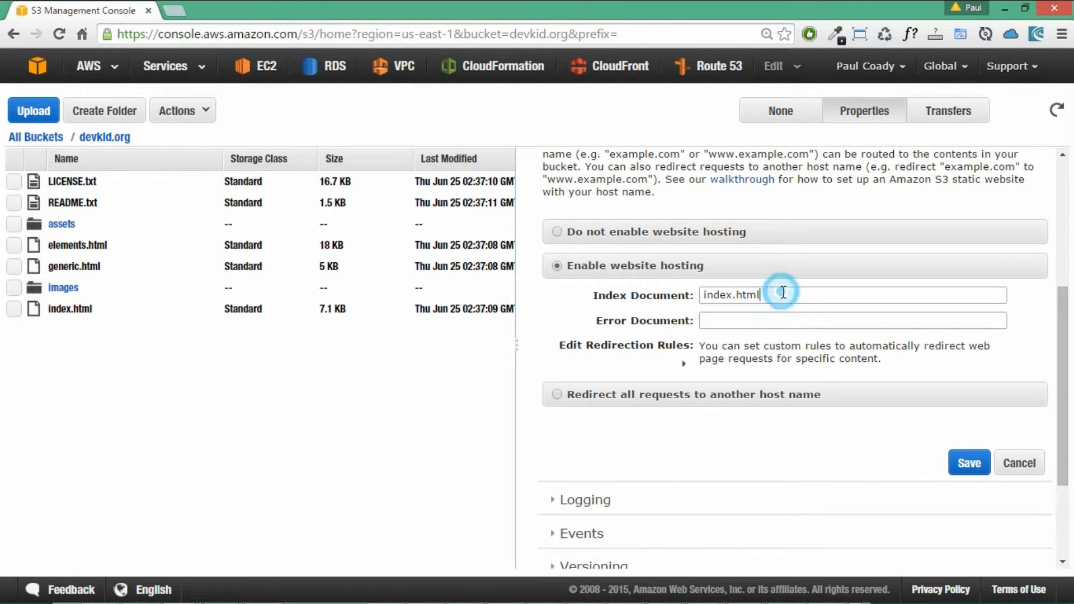
drag(786, 295, 704, 297)
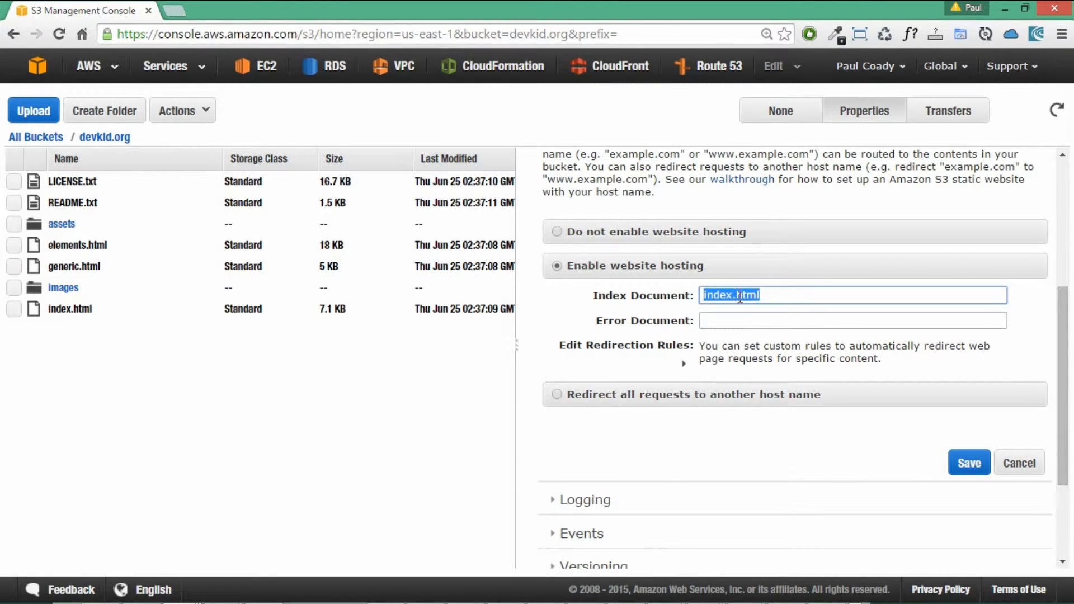
click(775, 295)
click(966, 468)
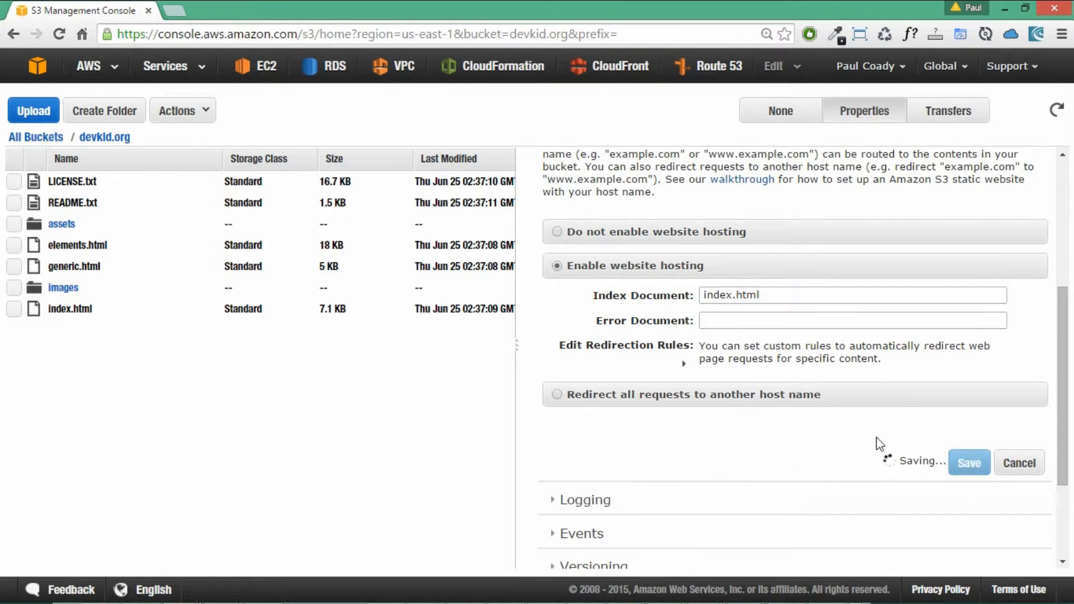
Step: Open the bucket's website endpoint, check the Spectral page's navigation menu and Learn More link, and return to the S3 console
scroll(880, 443, up, 3)
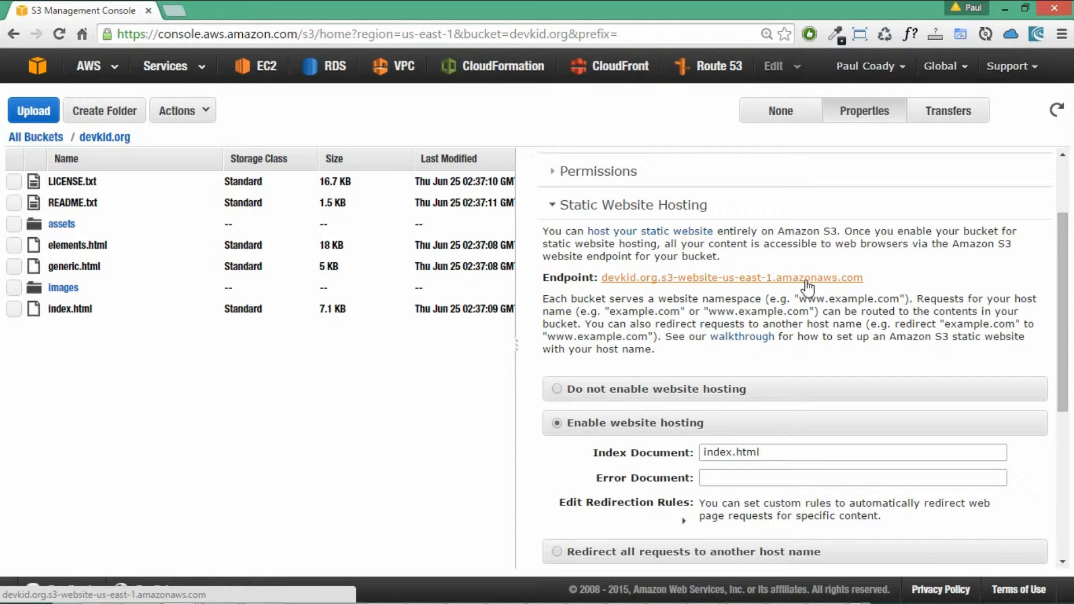
click(766, 277)
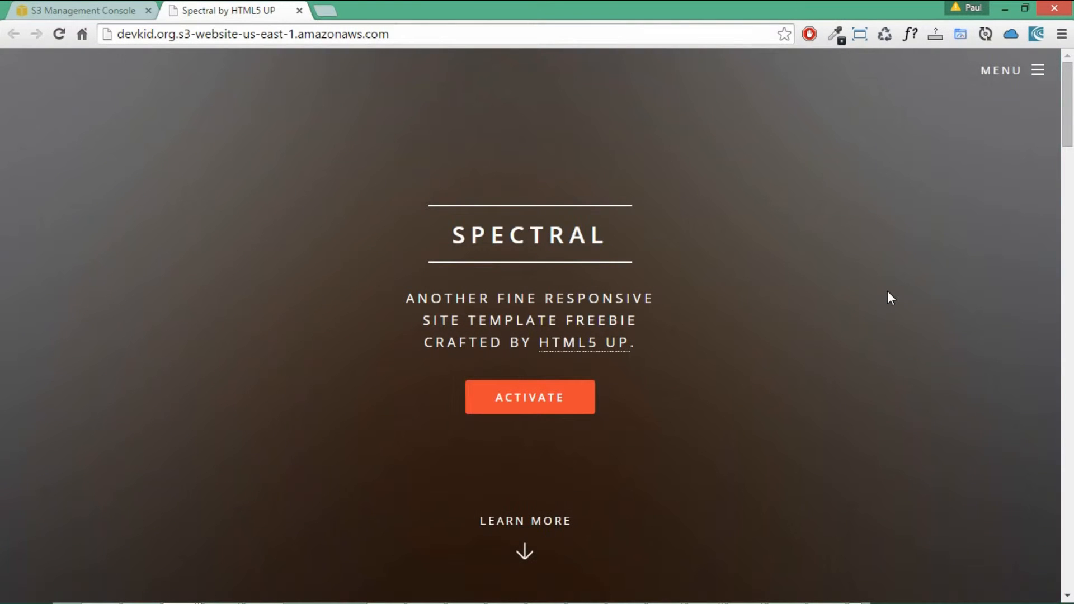
click(1038, 70)
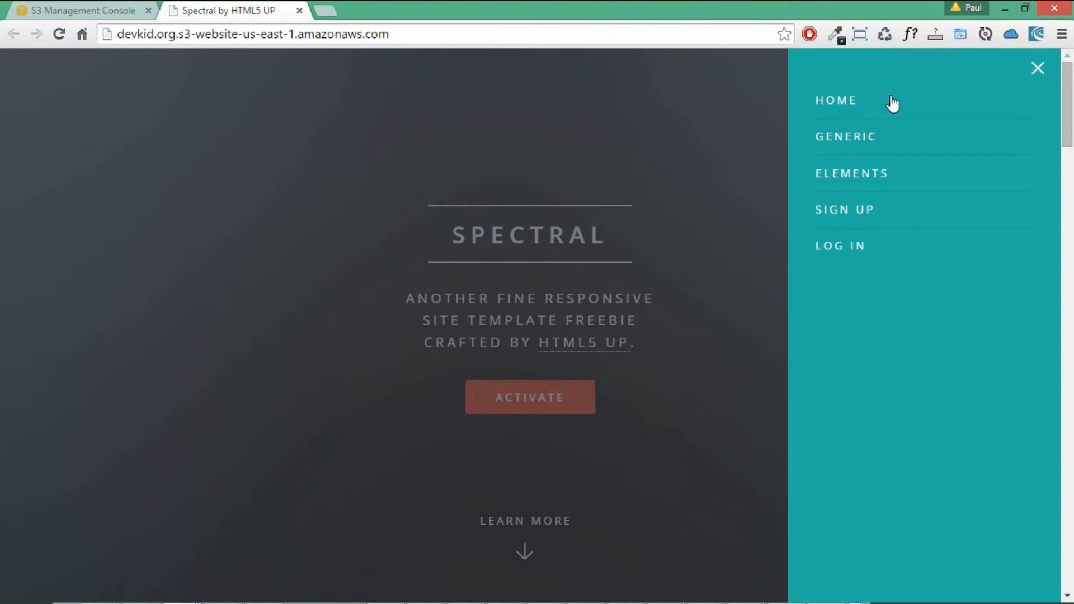
click(1038, 68)
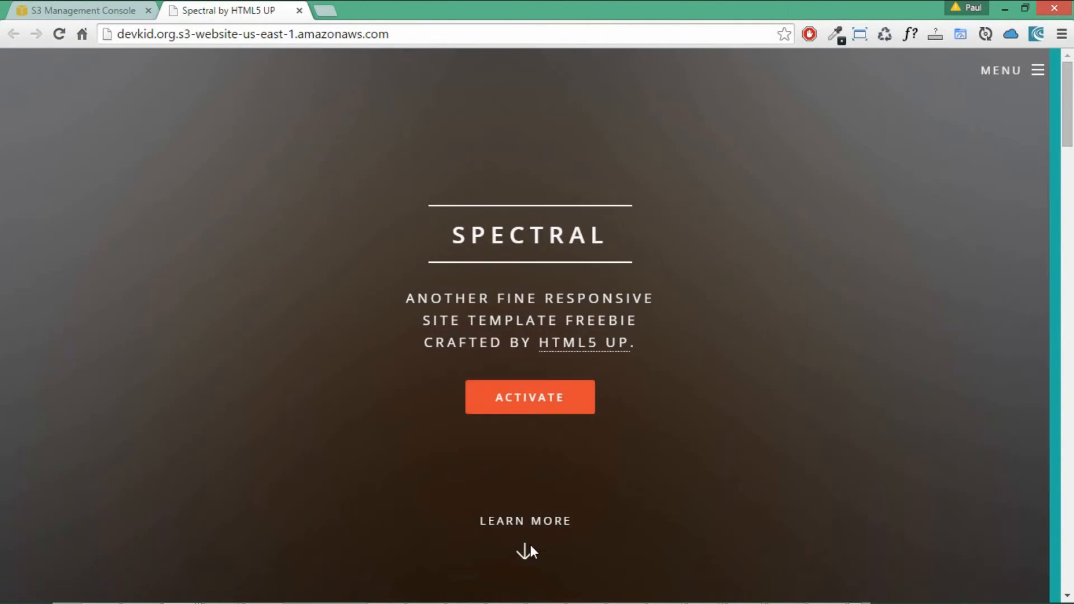
click(529, 548)
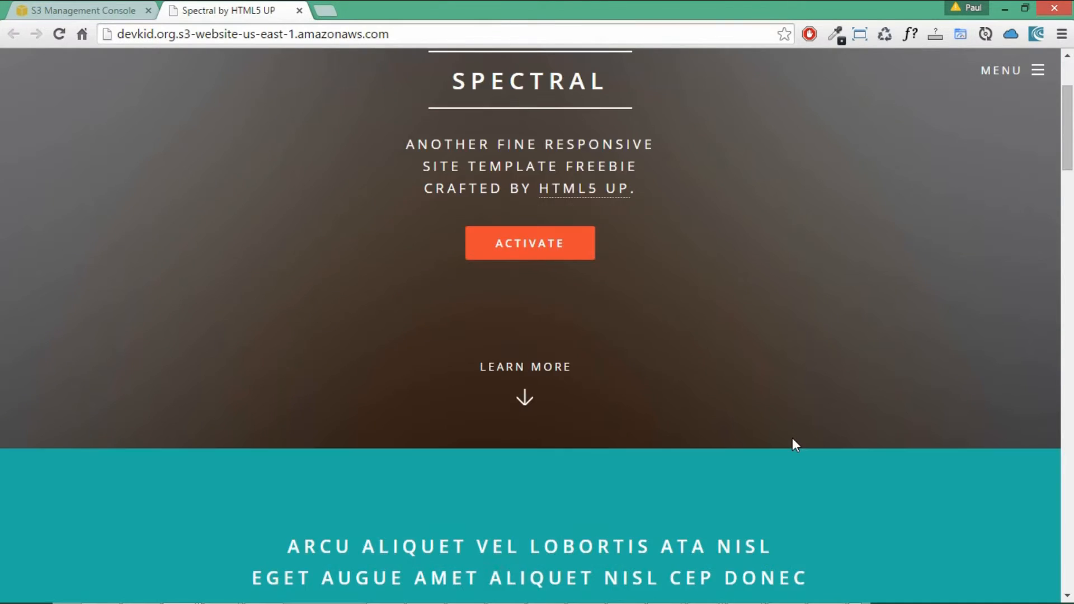
key(ctrl+w)
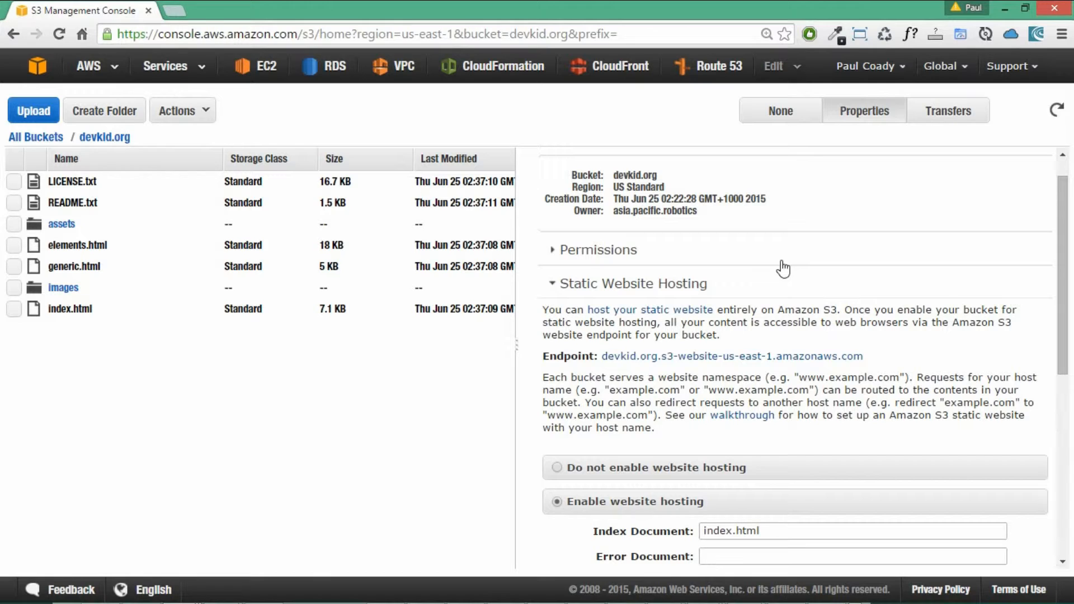
Step: Enable versioning on the devkid.org bucket and confirm it
click(552, 288)
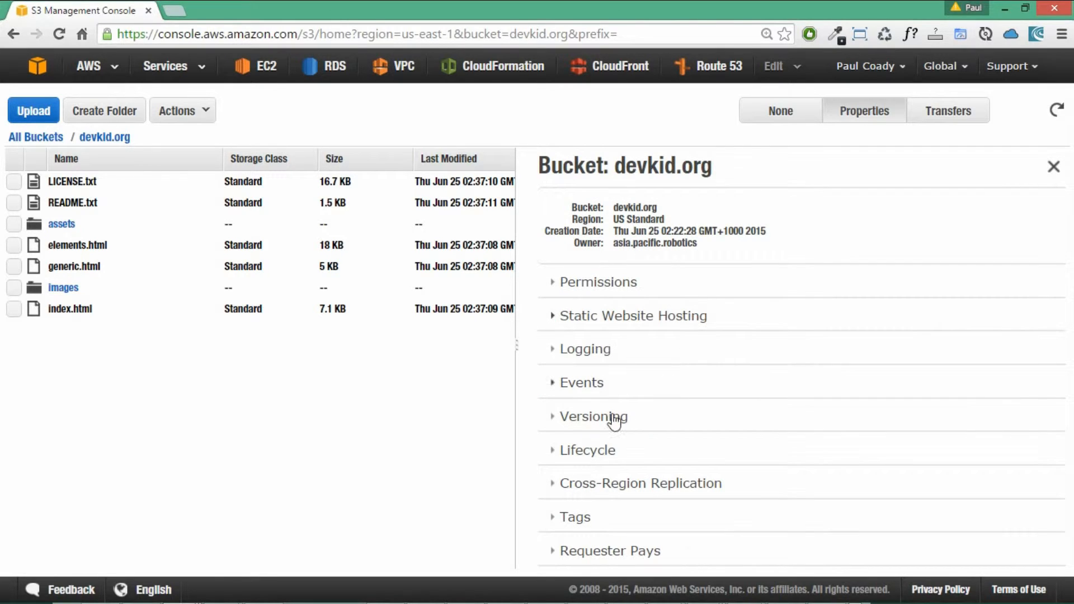
click(553, 417)
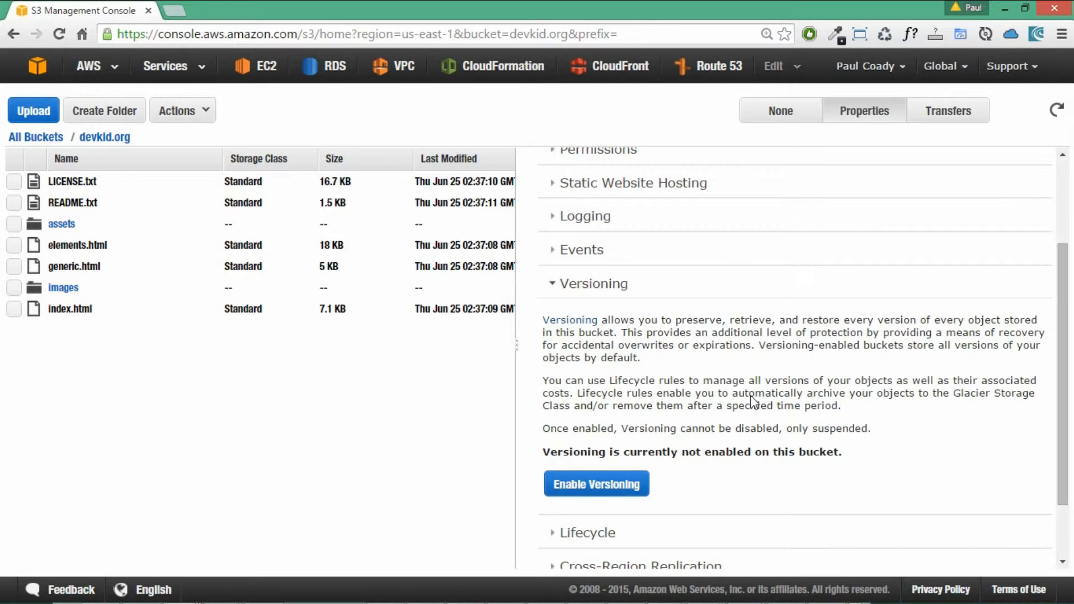
click(629, 487)
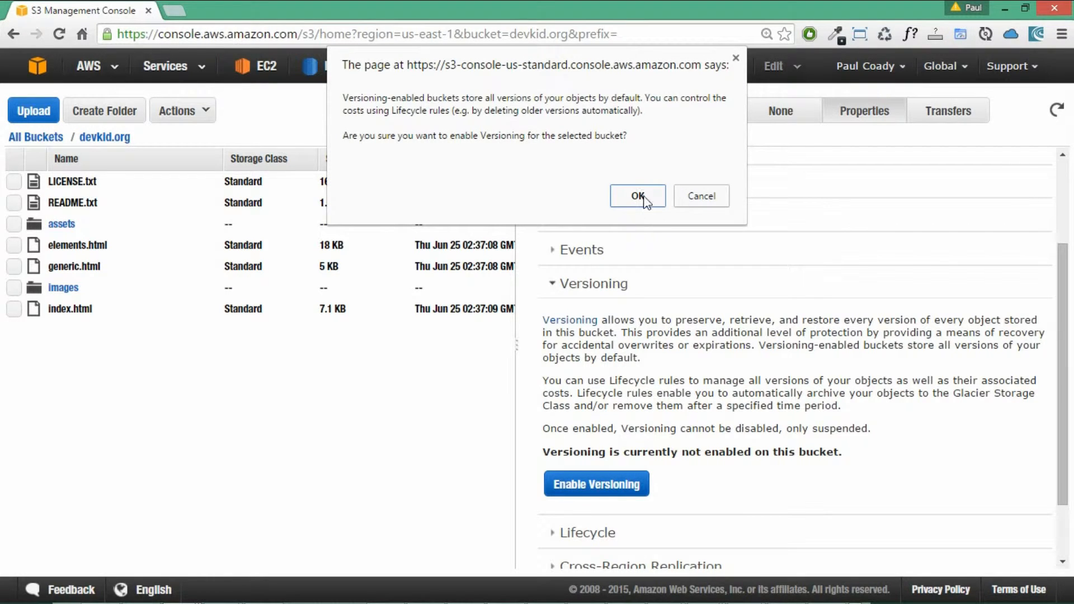
click(640, 199)
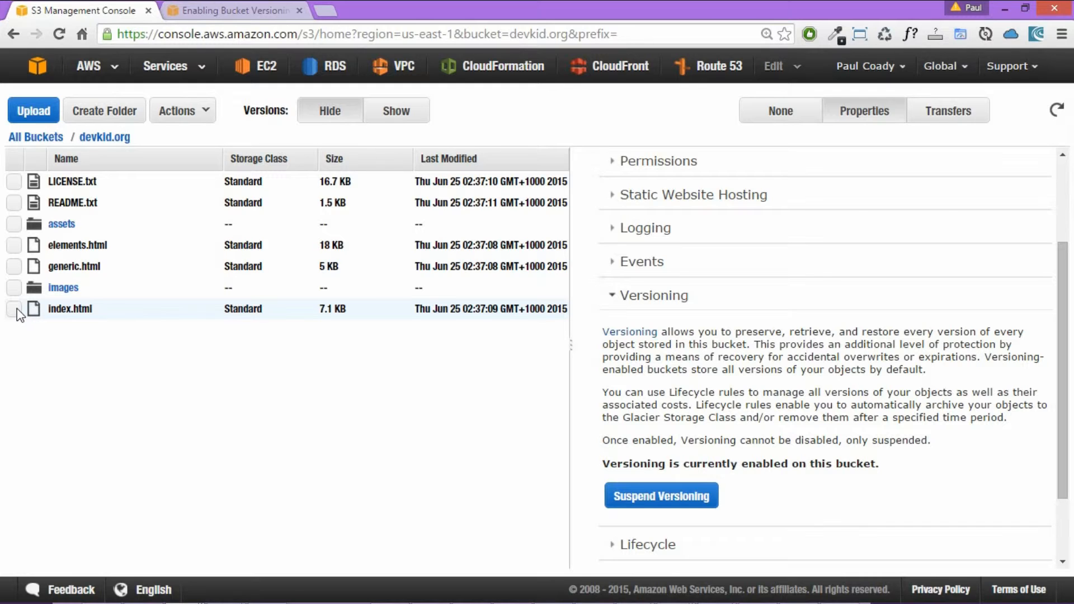
Step: Delete index.html from the devkid.org bucket and confirm the deletion
click(109, 311)
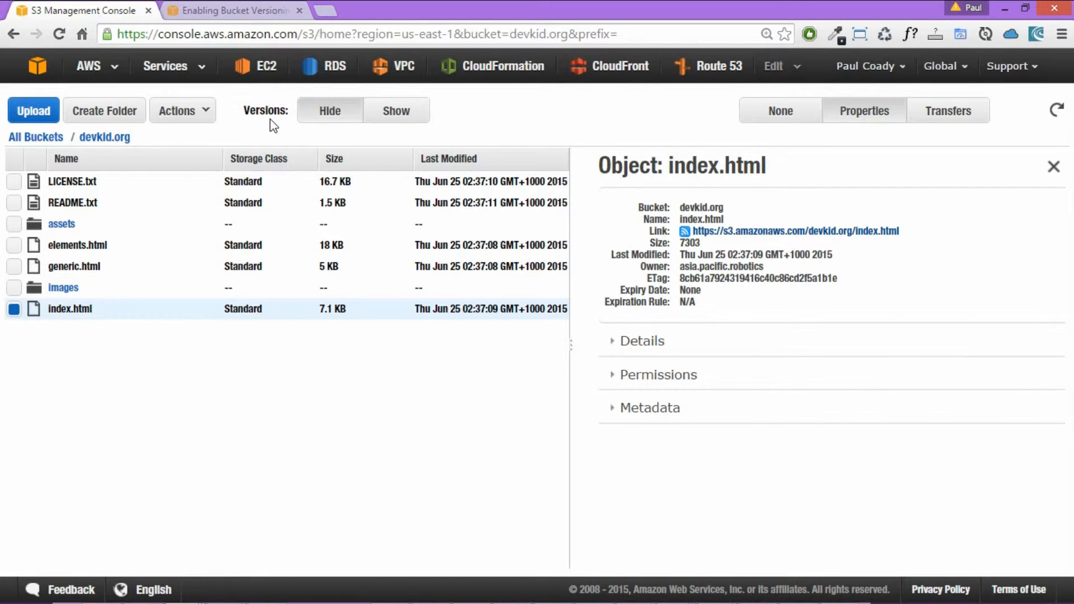
click(214, 118)
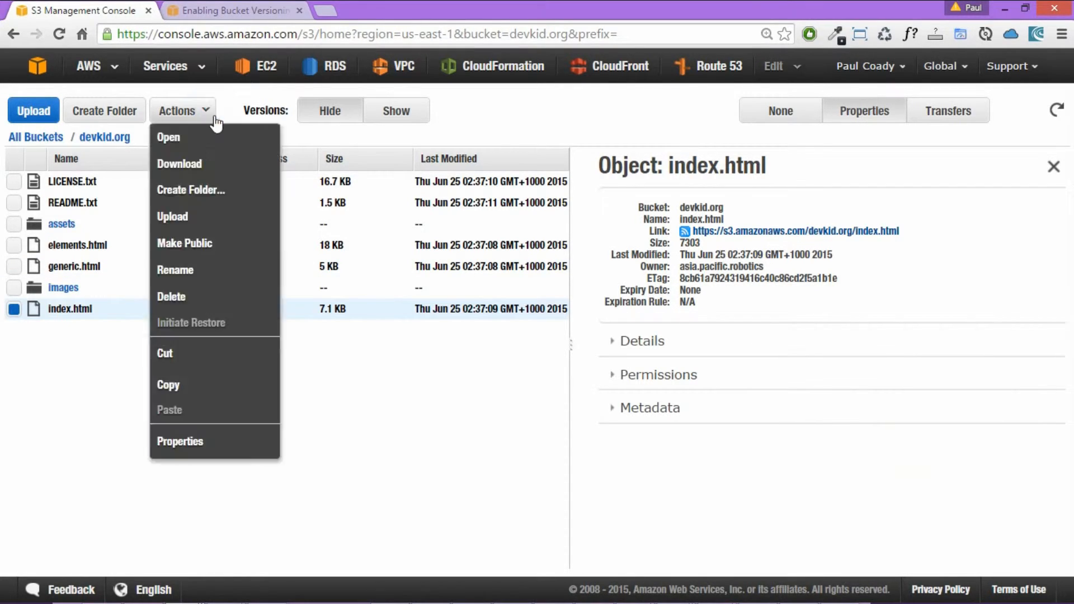
click(171, 297)
click(638, 133)
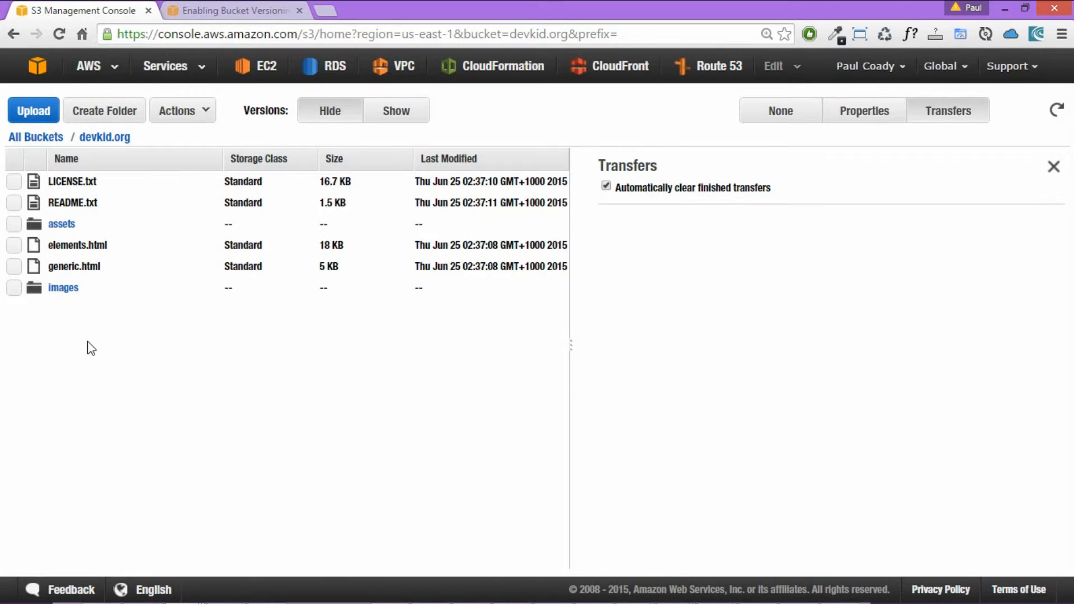
Step: Refresh the devkid.org bucket listing and show all object versions
click(1056, 109)
drag(244, 116, 278, 120)
click(276, 128)
double_click(274, 122)
click(392, 115)
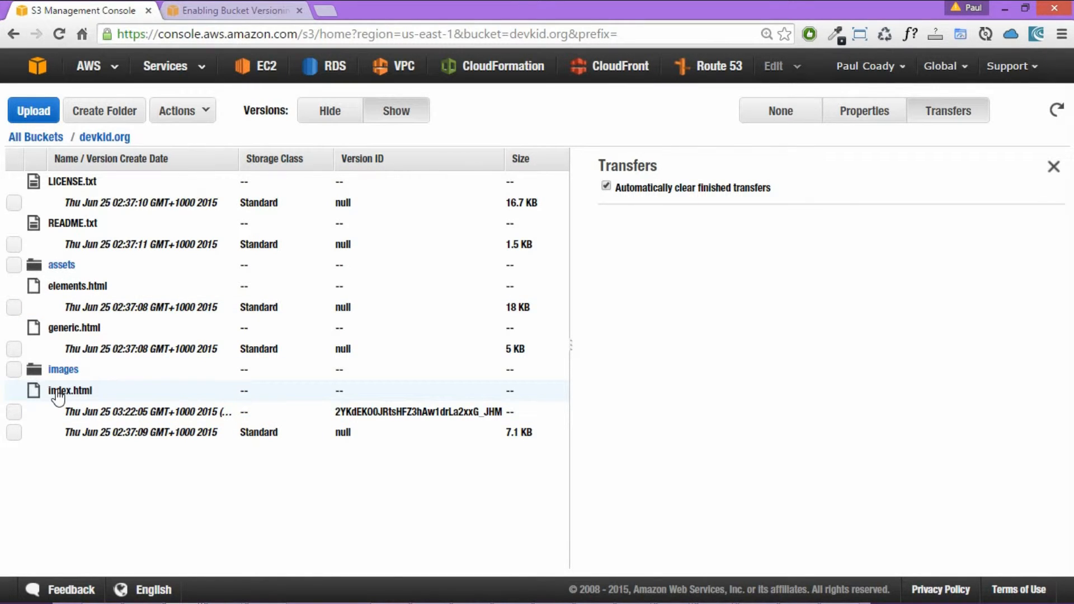
Step: Examine the properties of both index.html versions, including the version ID of the latest one
click(14, 432)
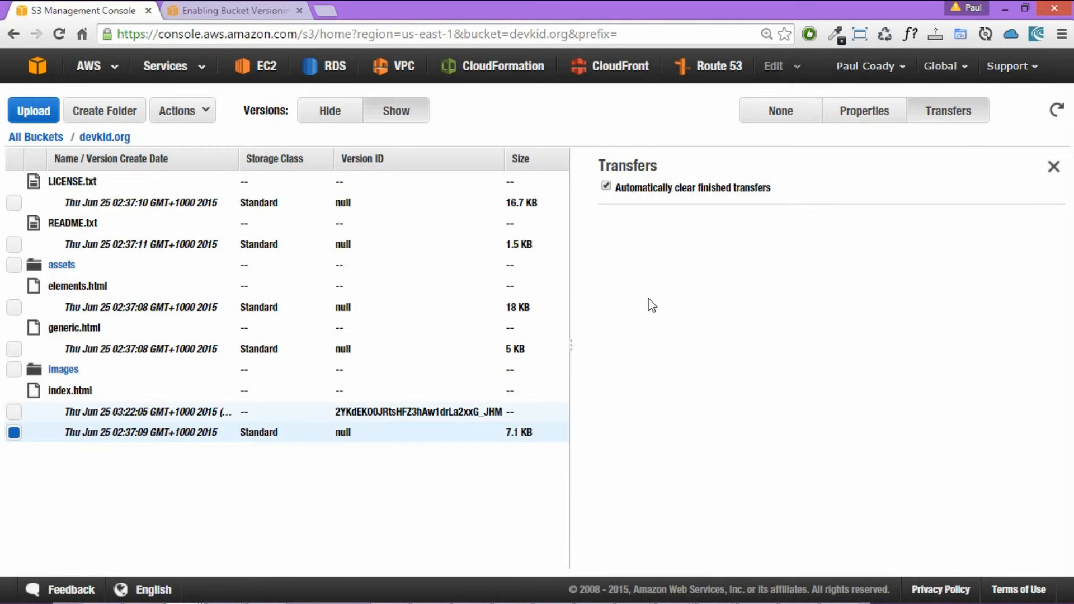
click(874, 116)
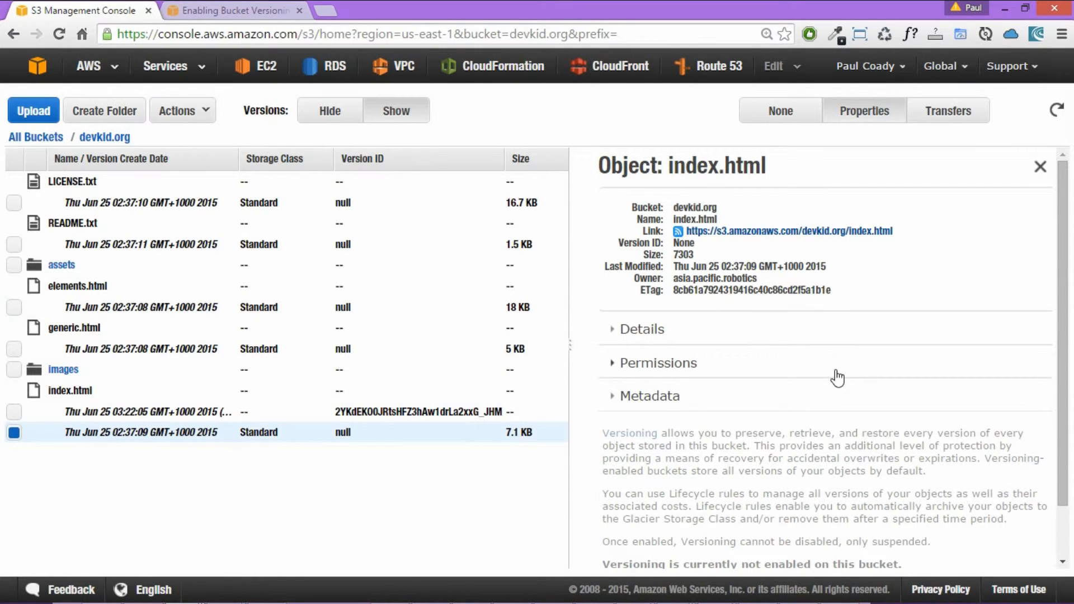
click(14, 412)
click(14, 433)
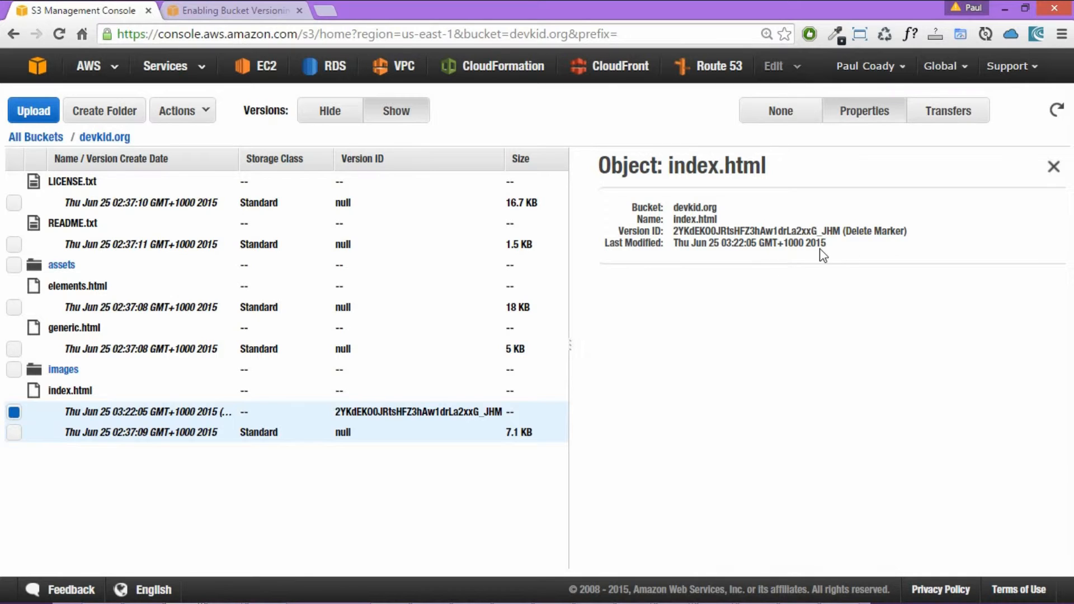
drag(890, 236, 842, 237)
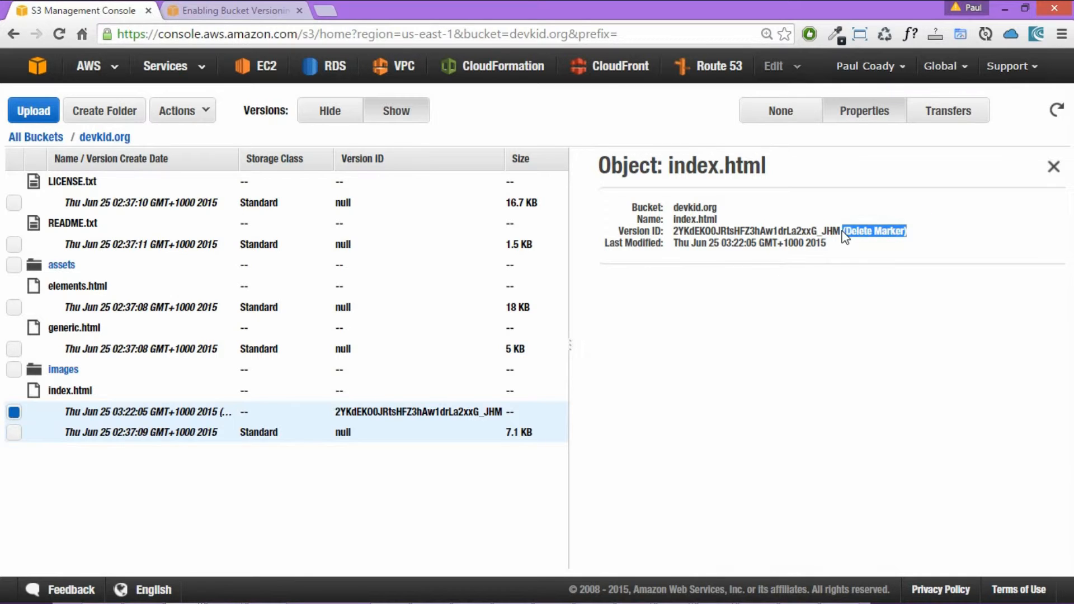
click(841, 309)
Step: Restore index.html by deleting its delete marker version and confirming
click(197, 110)
click(178, 217)
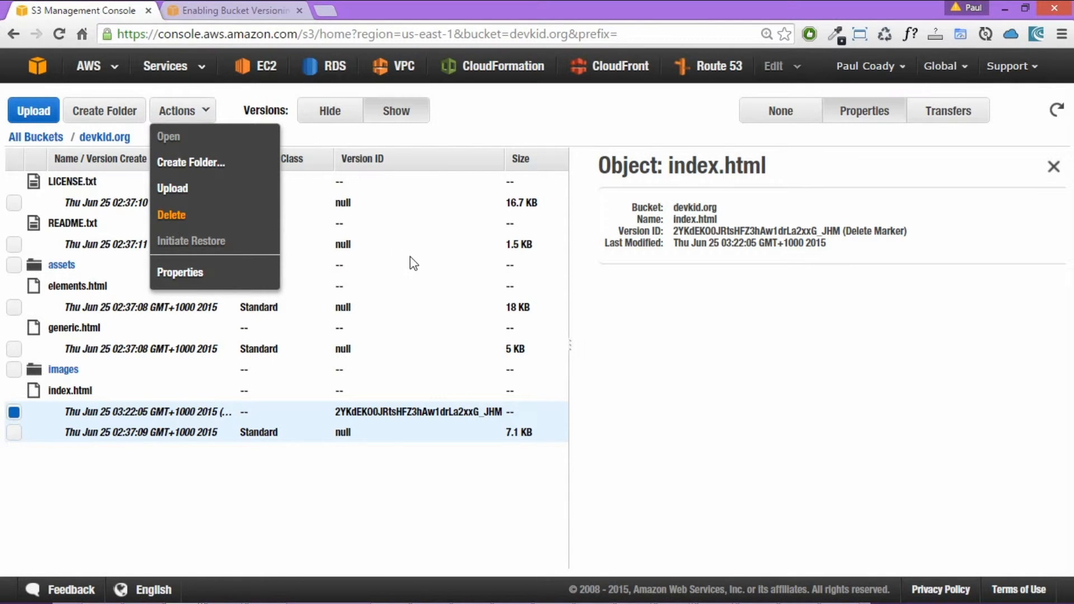
click(637, 146)
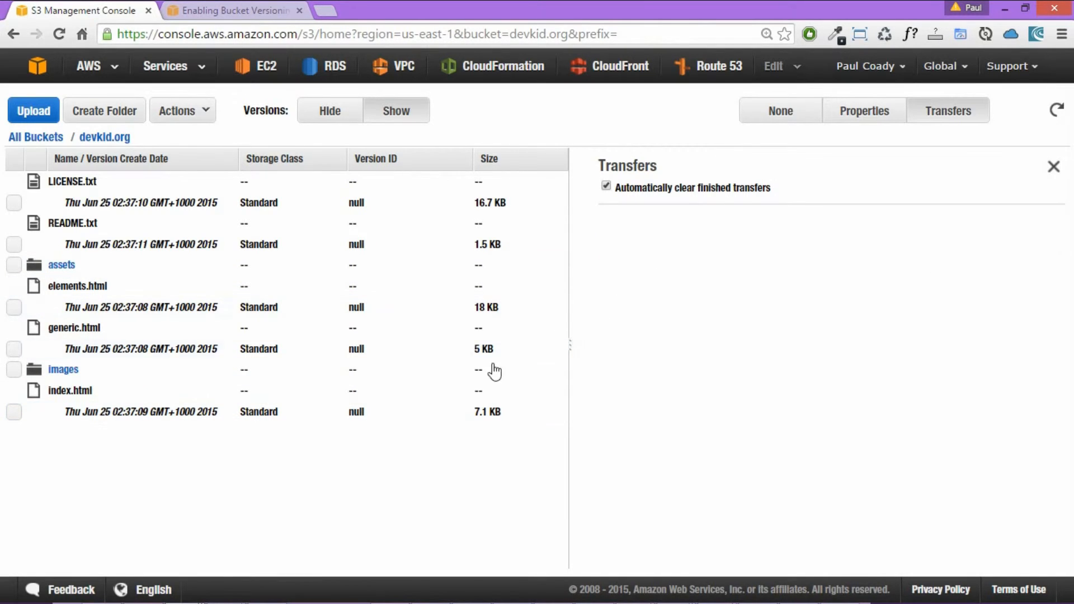
Step: Hide object versions, start a new upload to devkid.org, and add index.html from the html5up-spectral folder
click(337, 112)
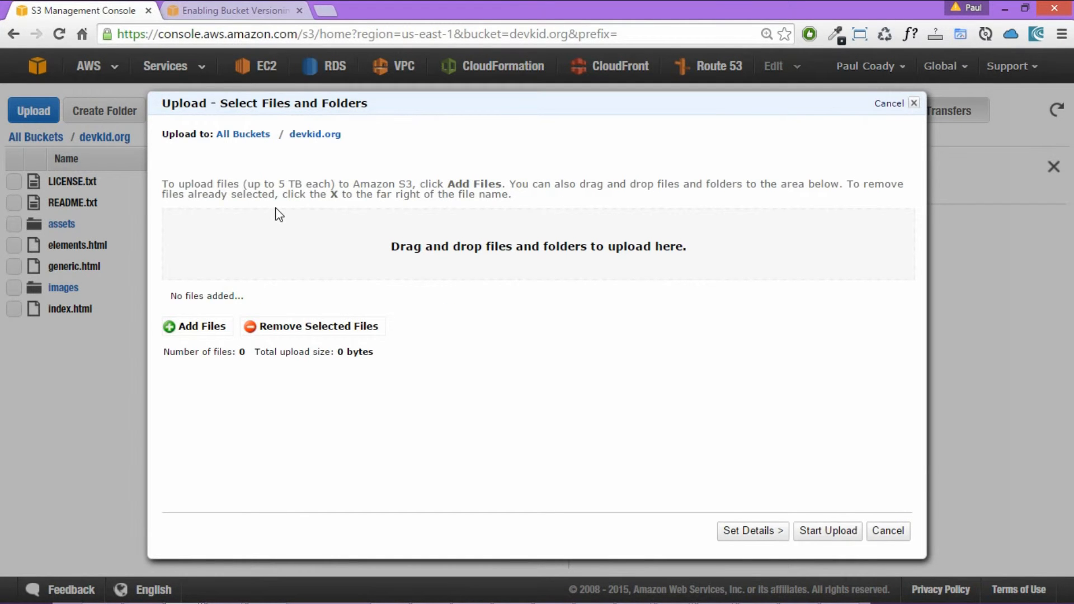
key(alt+Tab)
key(alt+Tab)
key(alt+Tab)
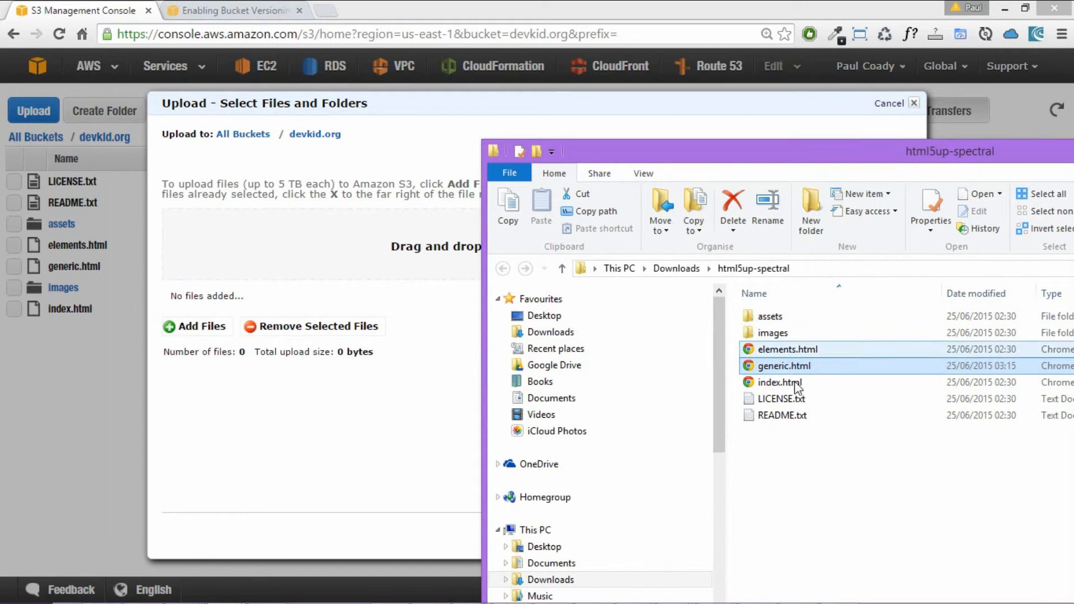
click(833, 445)
drag(772, 384, 274, 236)
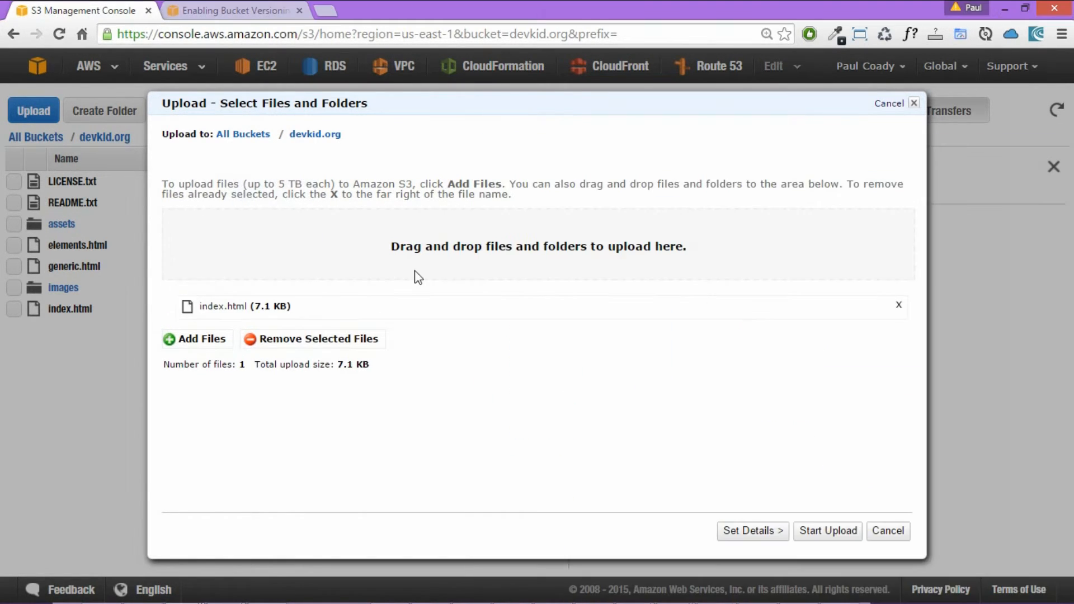
Step: Set the permissions for the index.html upload and start uploading it to the devkid.org bucket
click(760, 533)
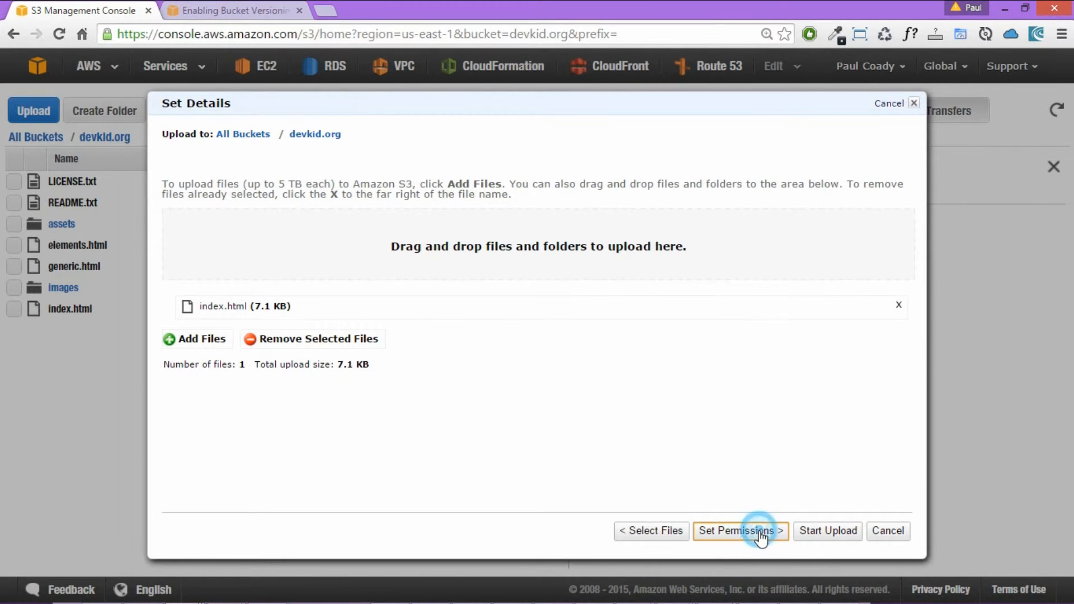
click(714, 532)
click(310, 229)
click(831, 535)
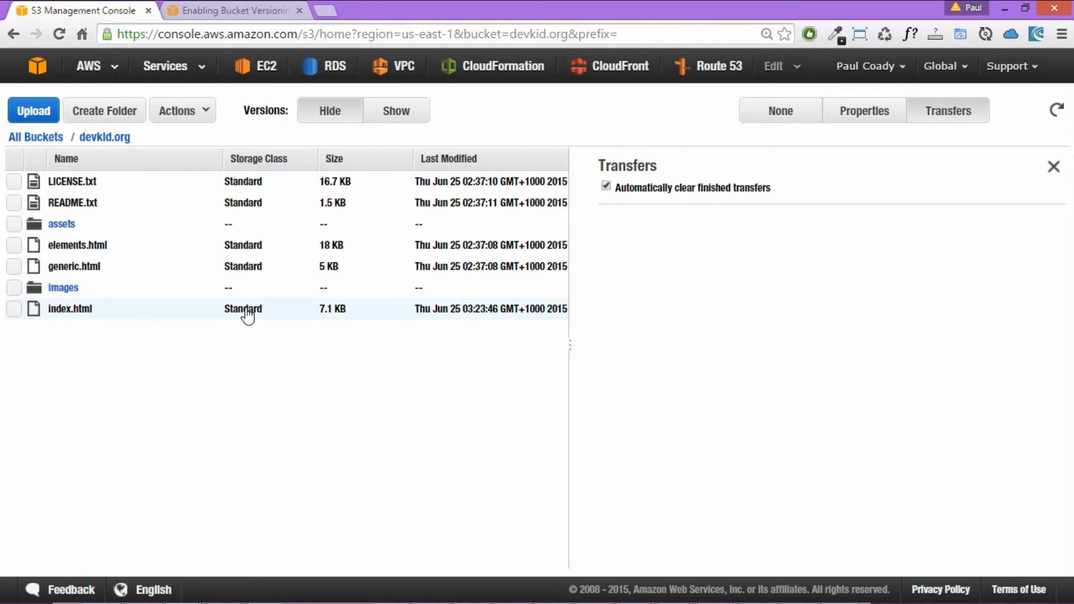
Step: Show all object versions in devkid.org and examine the properties of the newest index.html version
click(50, 311)
click(394, 115)
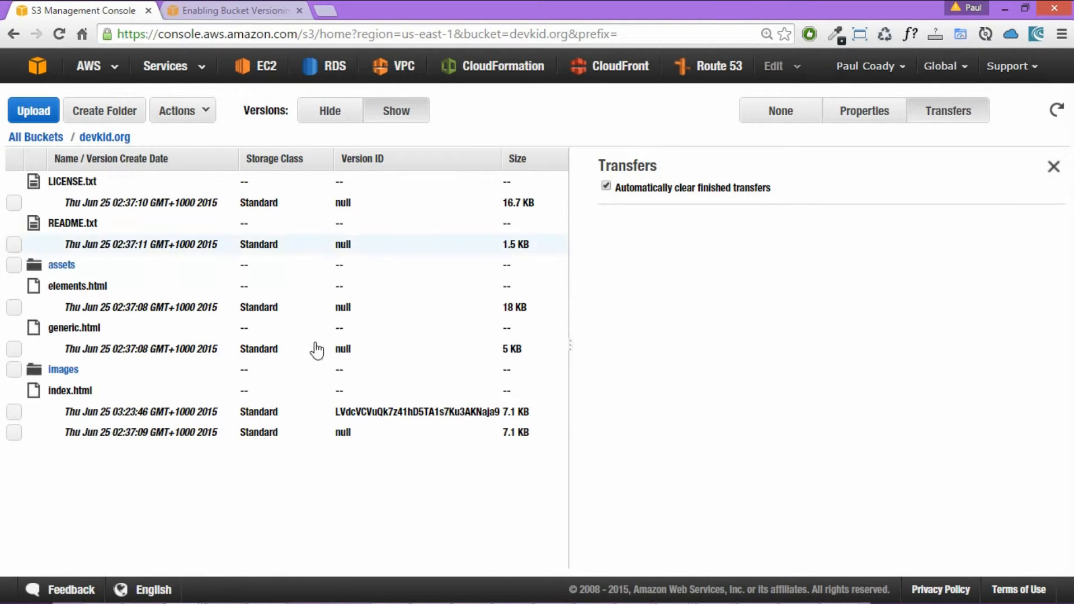
click(61, 434)
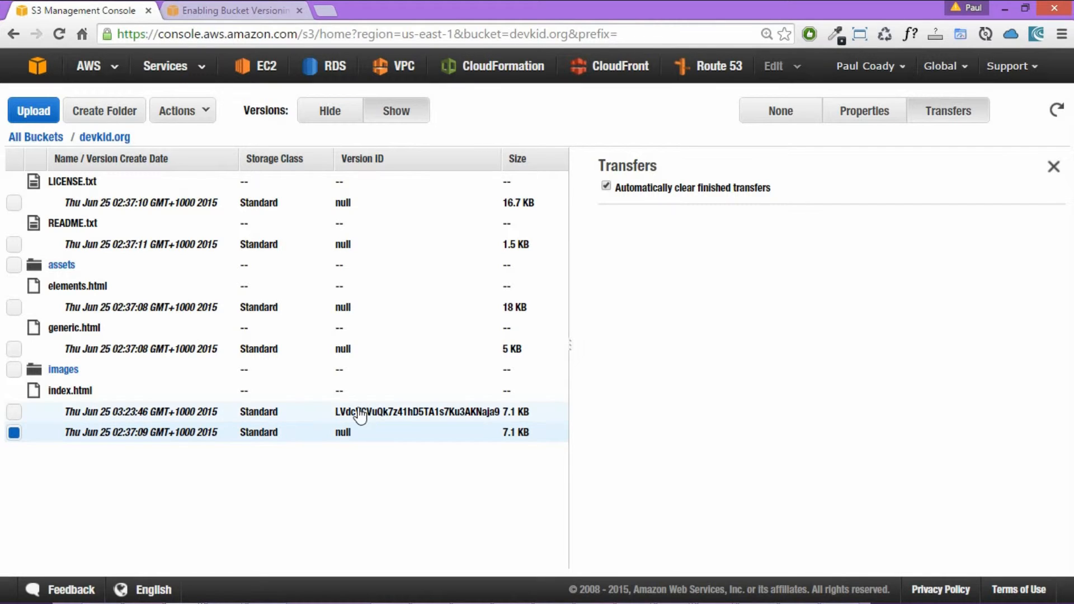
click(14, 411)
click(14, 432)
click(851, 110)
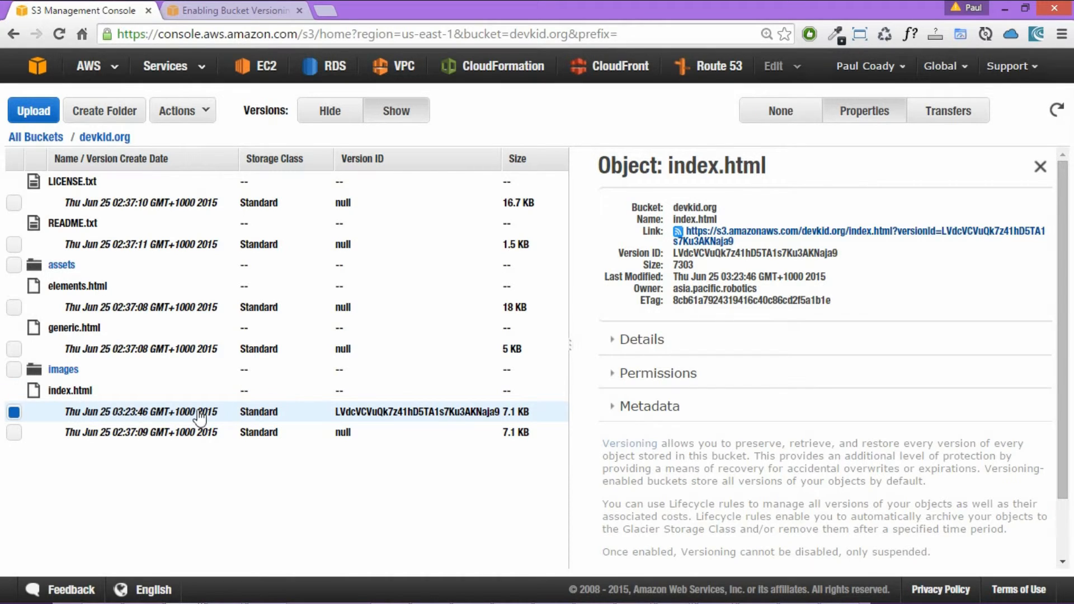
Step: Permanently delete the newest index.html version, confirm the deletion, and hide object versions
click(199, 112)
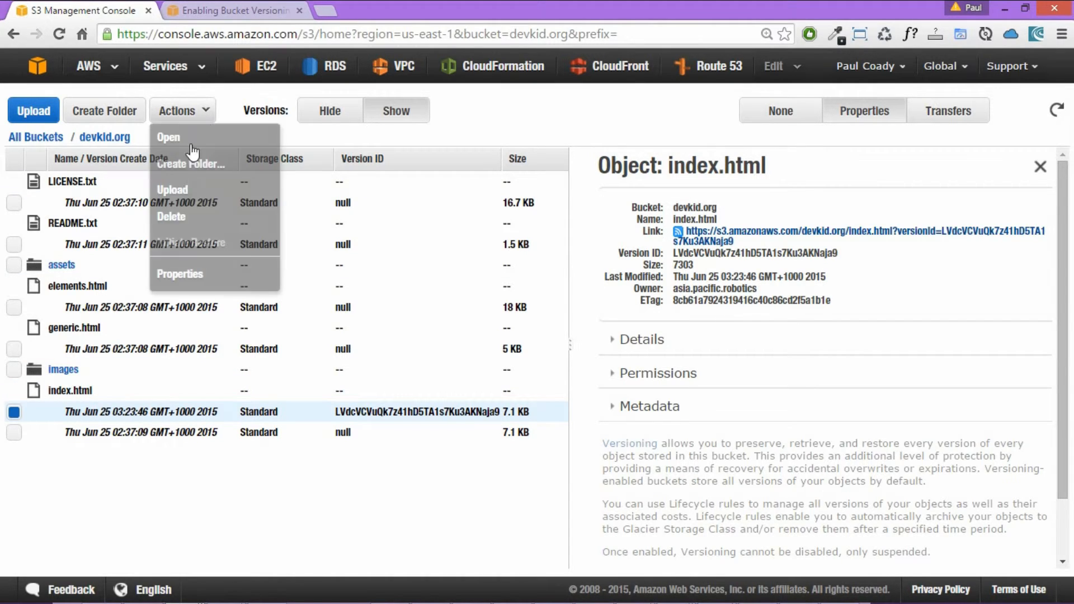
click(173, 217)
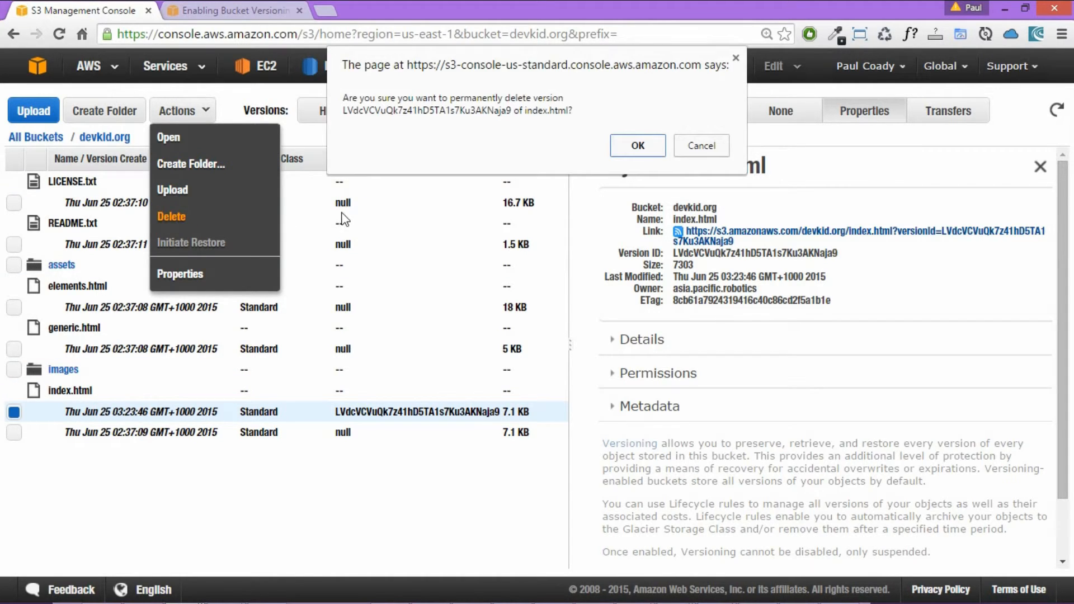
click(629, 153)
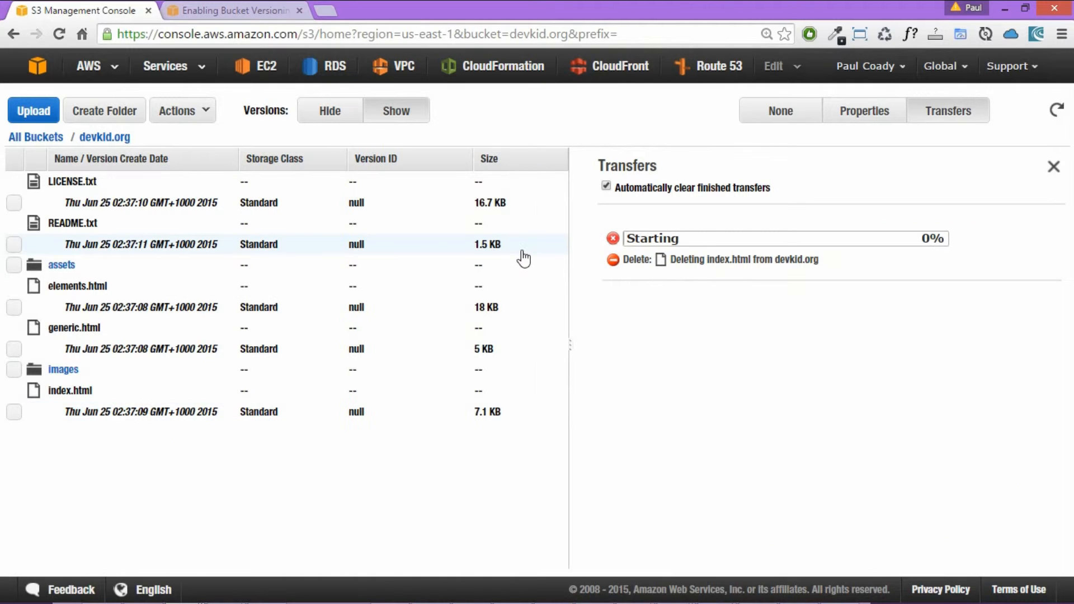
click(332, 113)
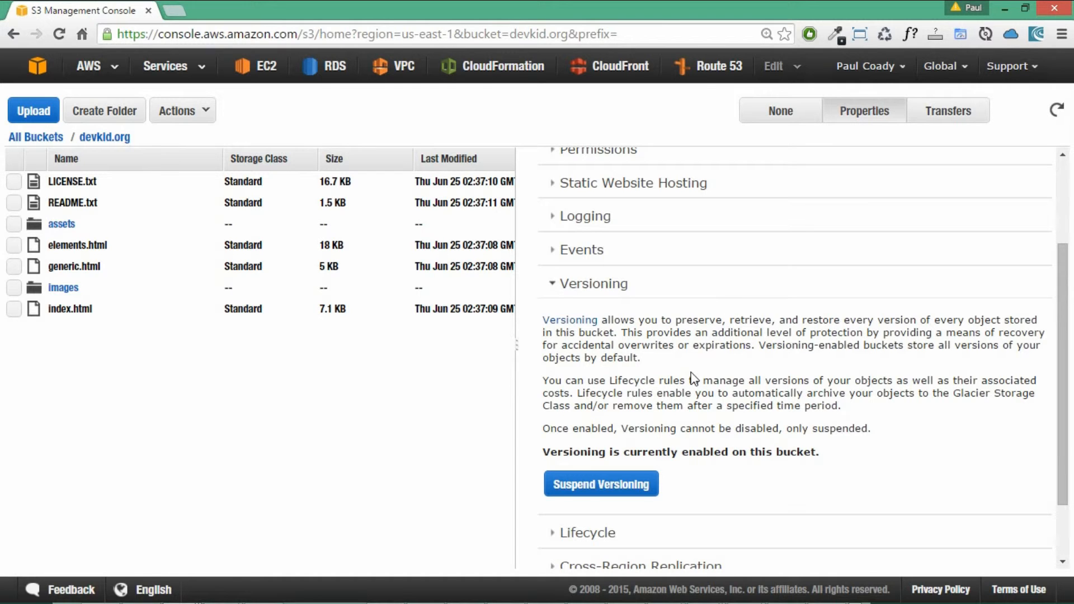
Step: Add a lifecycle rule to devkid.org that applies to the whole bucket and proceed to its configuration
click(554, 283)
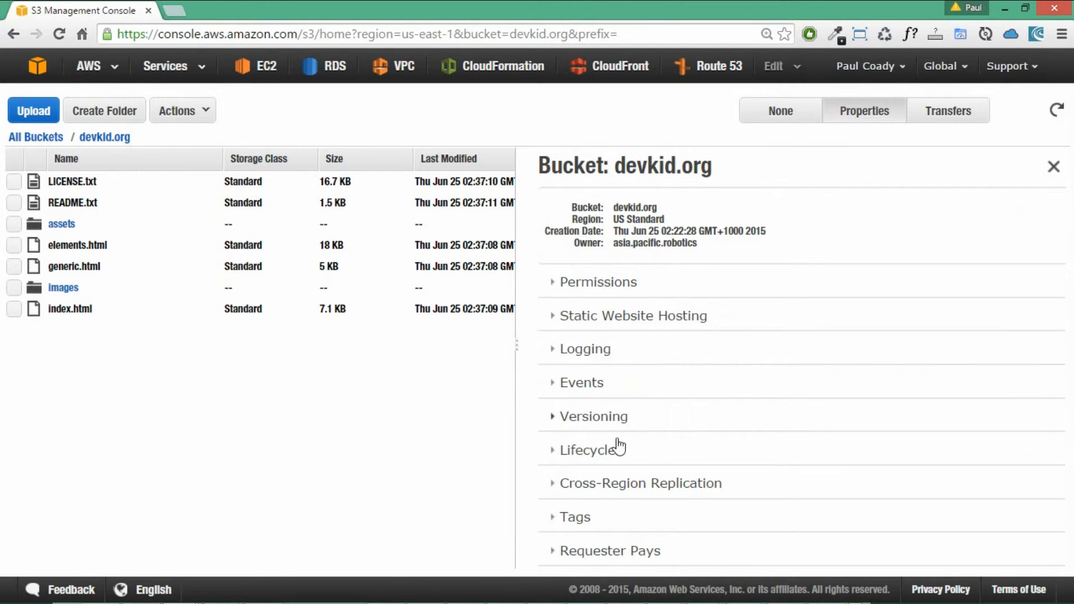
click(554, 452)
scroll(646, 458, down, 4)
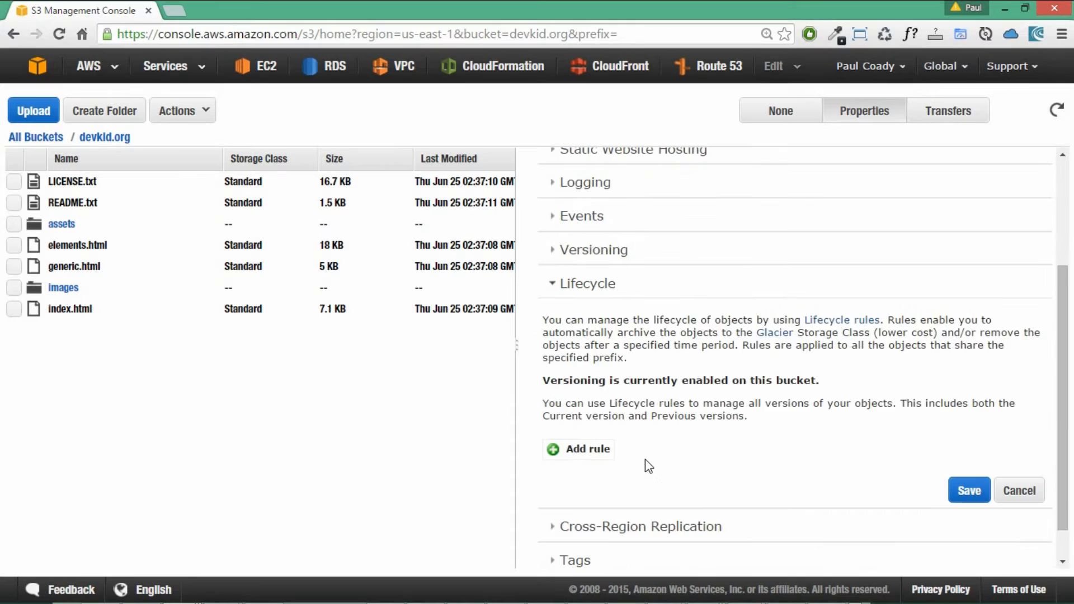
click(588, 411)
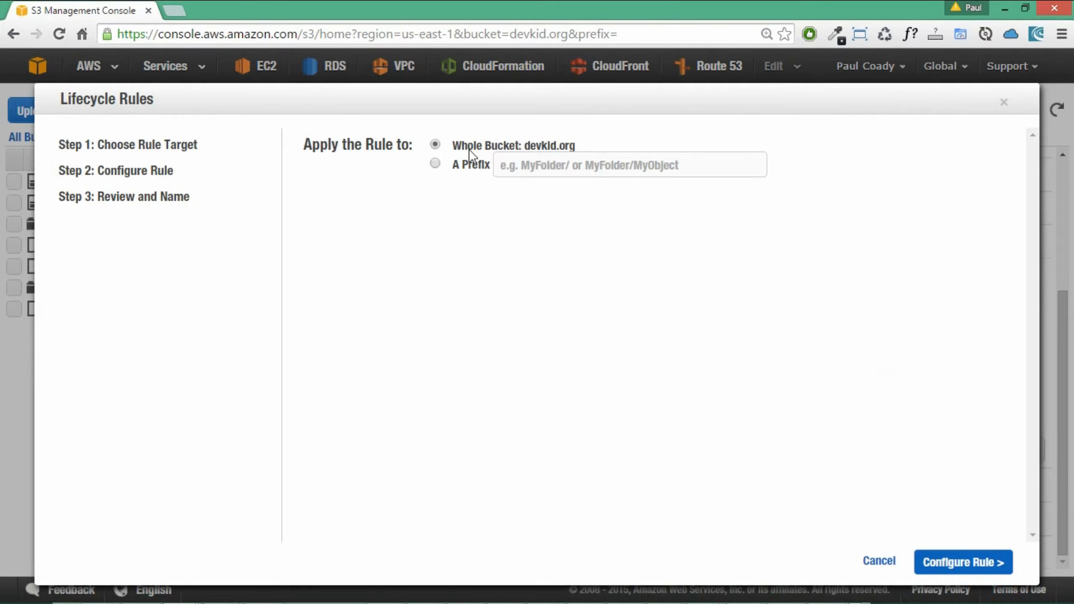
click(975, 563)
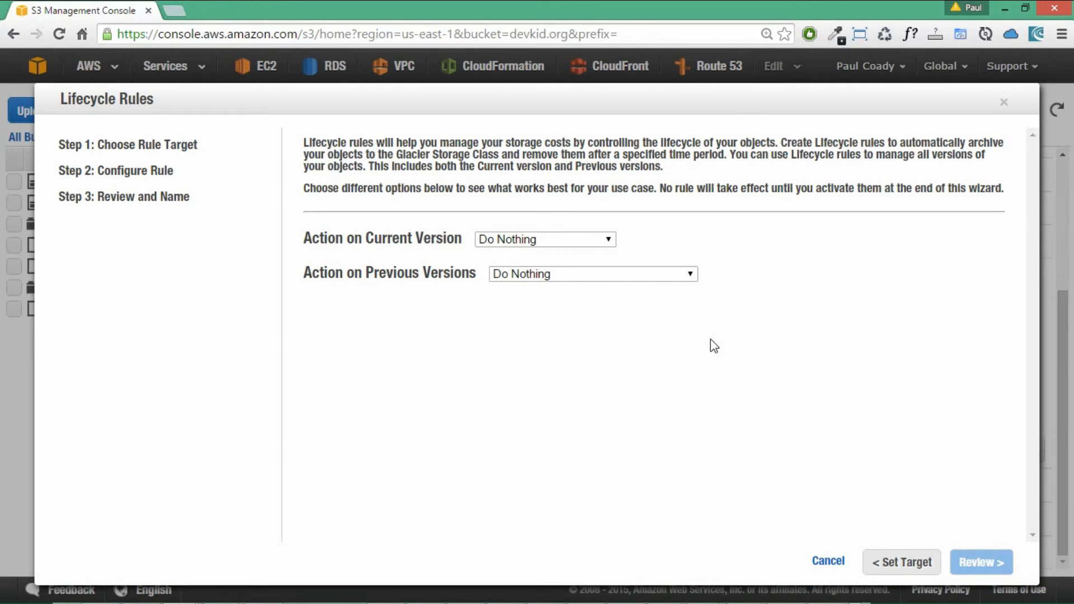
Step: Set previous versions to Archive and then Permanently Delete, archiving to Glacier after 30 days and deleting after 180 days, and proceed to review
click(692, 275)
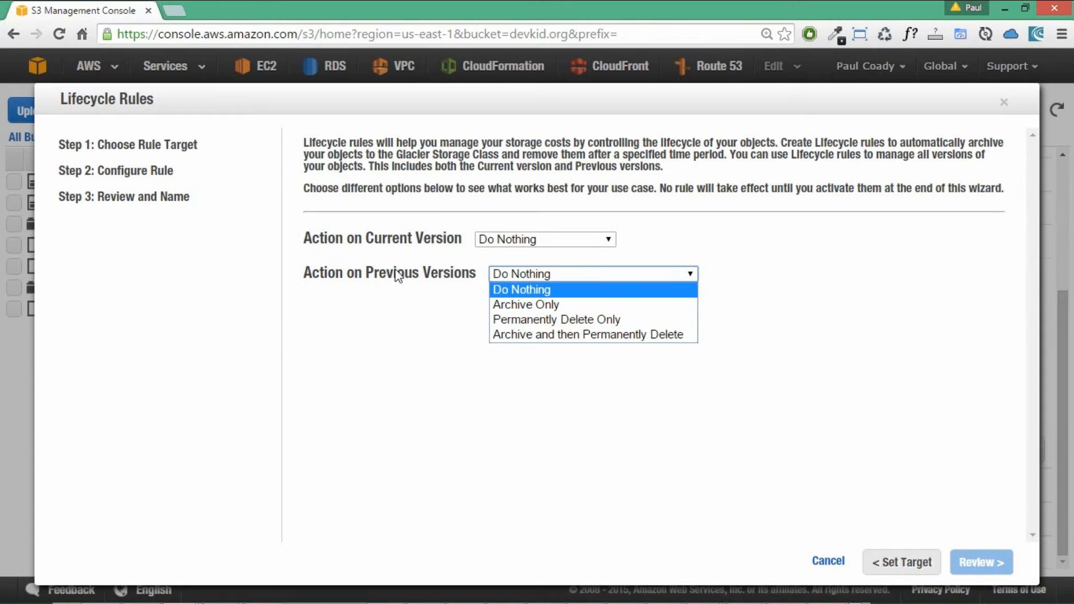
click(577, 336)
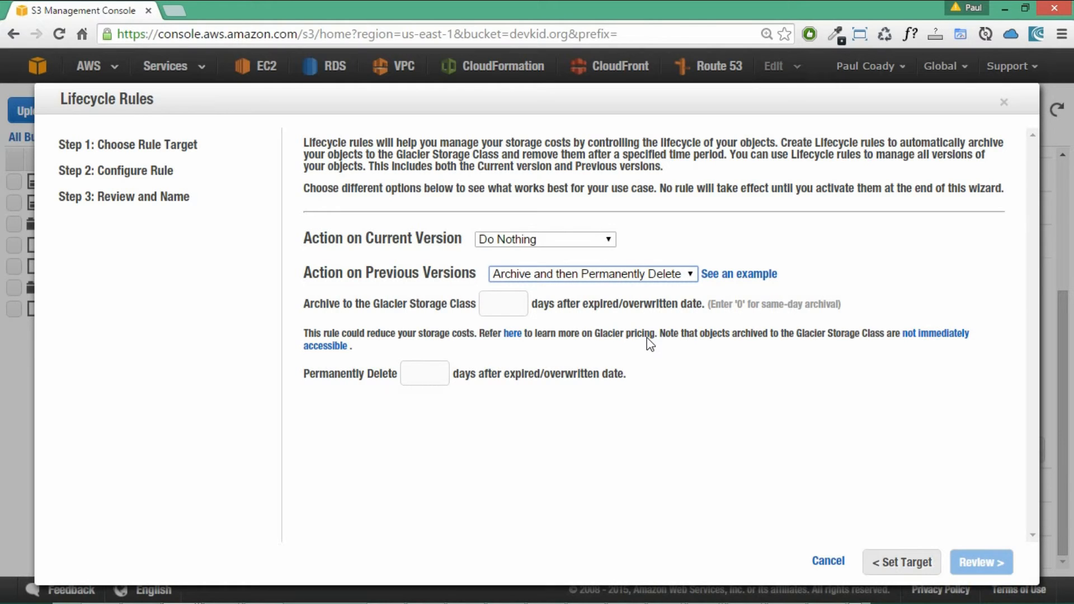
click(498, 305)
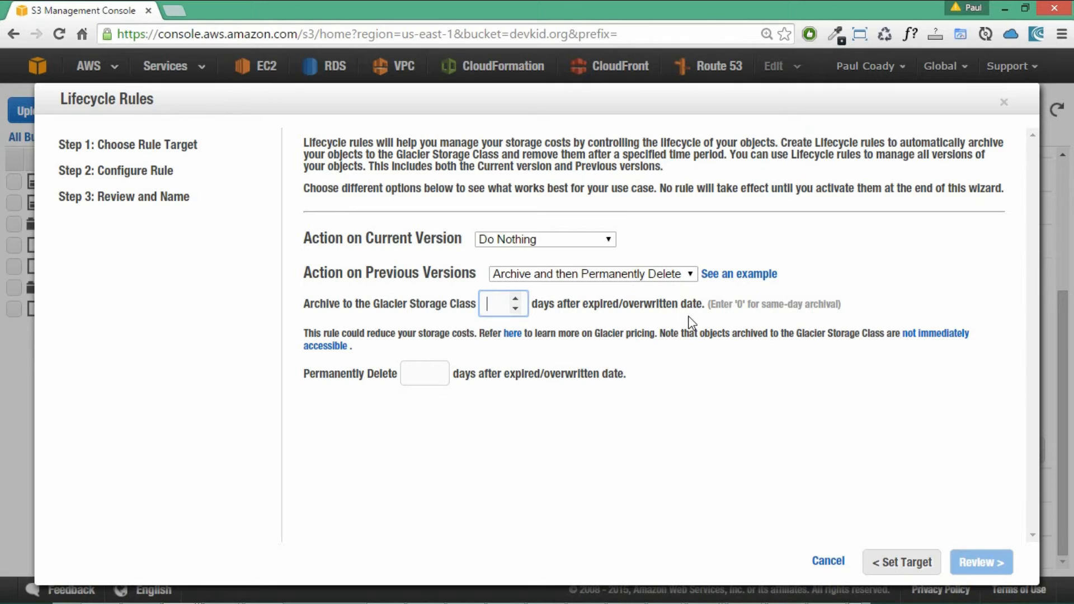
text(30)
click(428, 372)
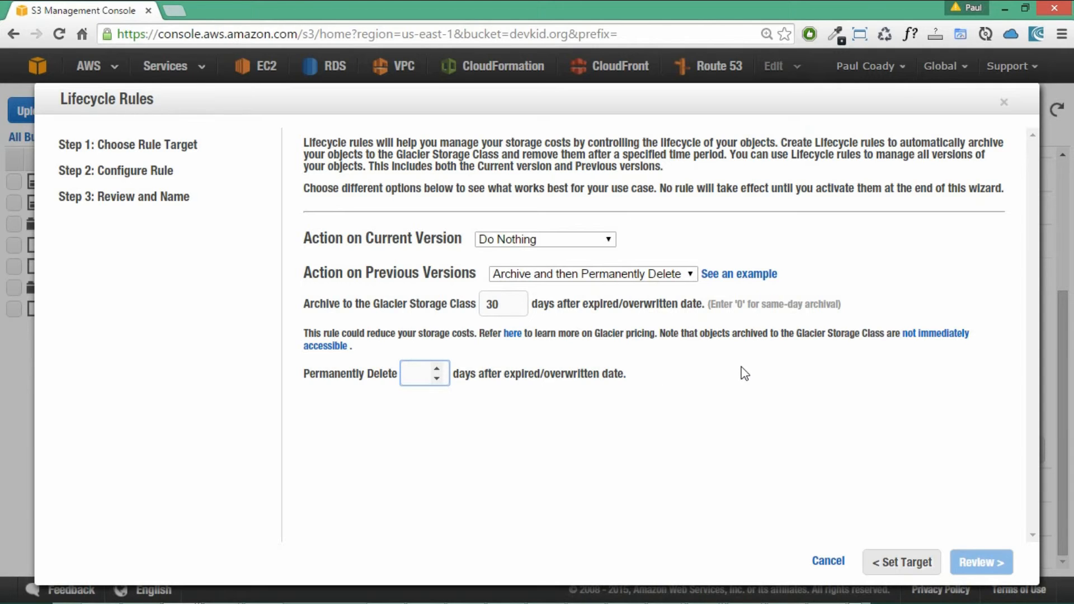
text(18)
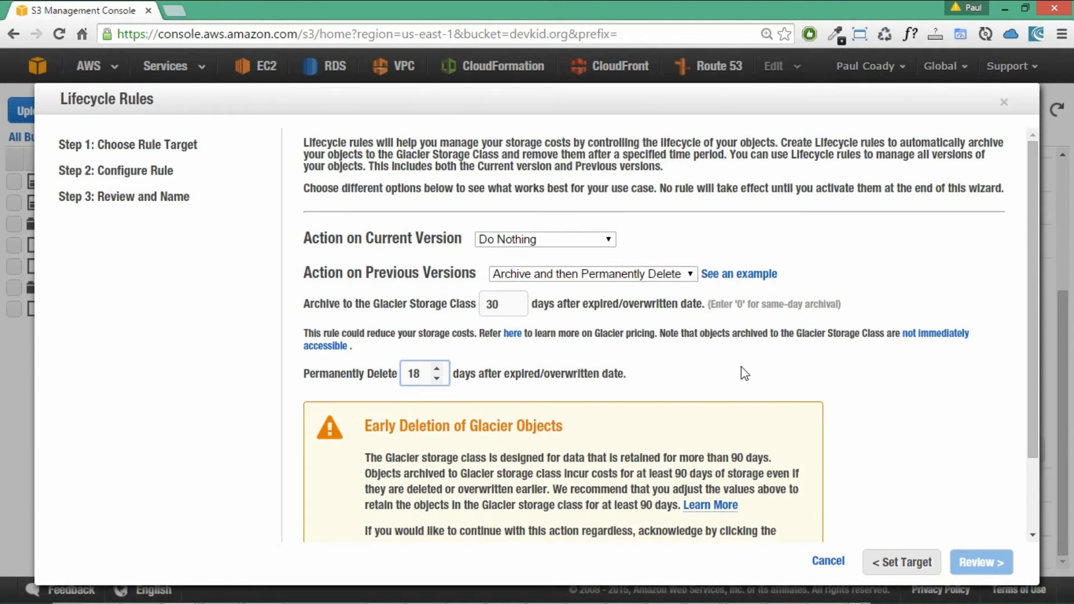
text(0)
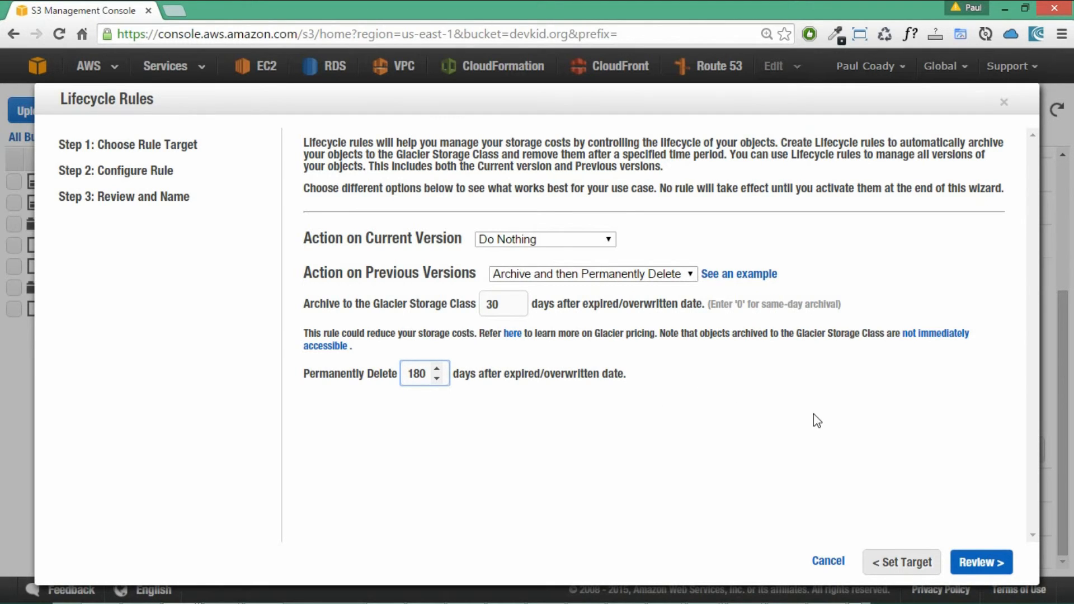
click(980, 562)
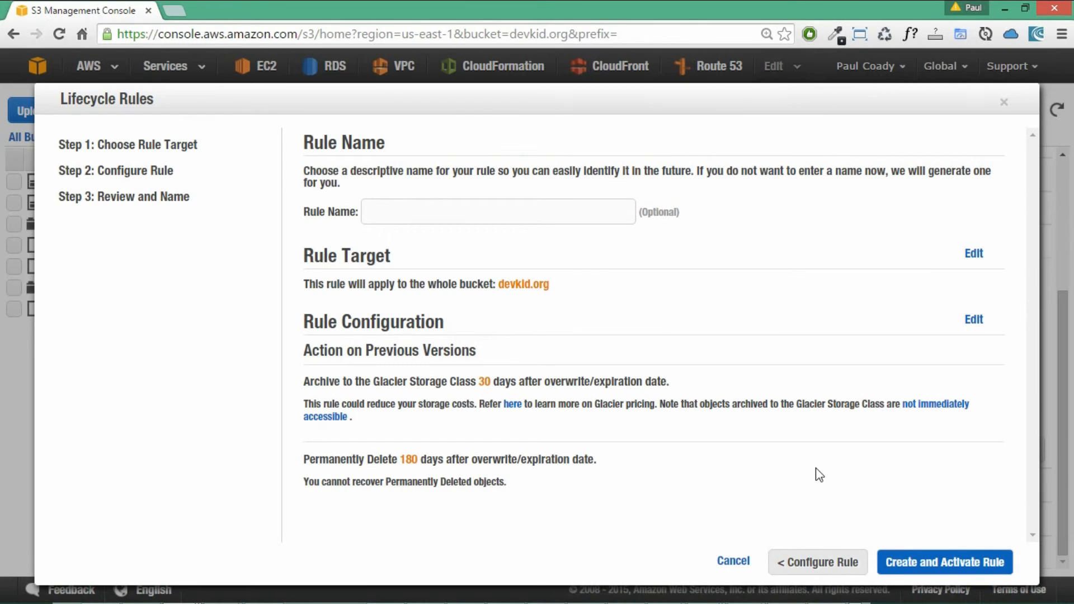
Step: Name the lifecycle rule backspace-lab, review its archive and deletion settings, and create and activate it
click(419, 213)
text(backspace-lab)
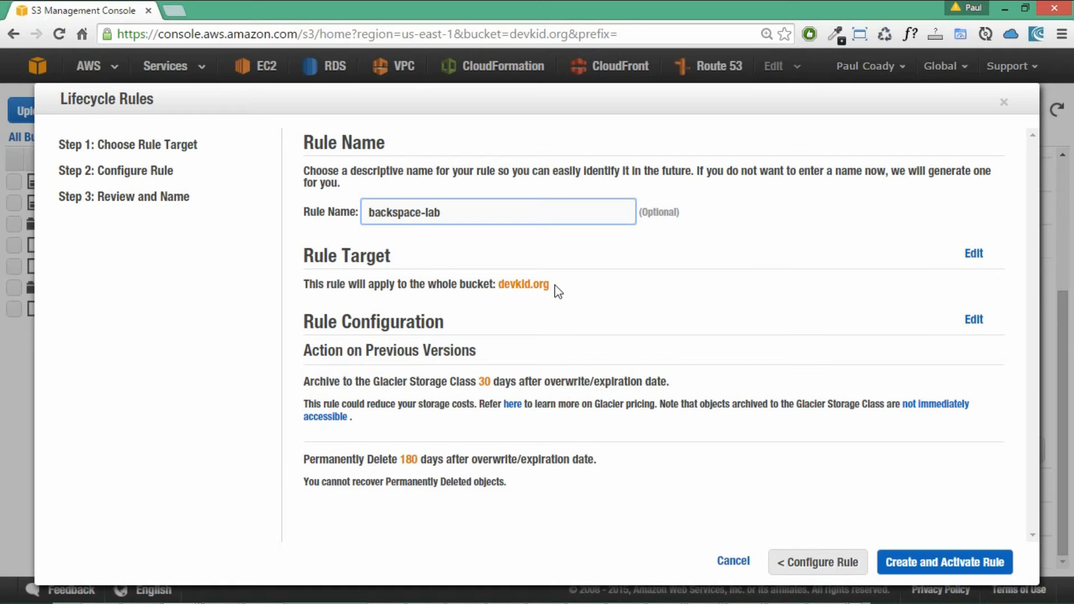
drag(490, 352, 330, 361)
click(512, 385)
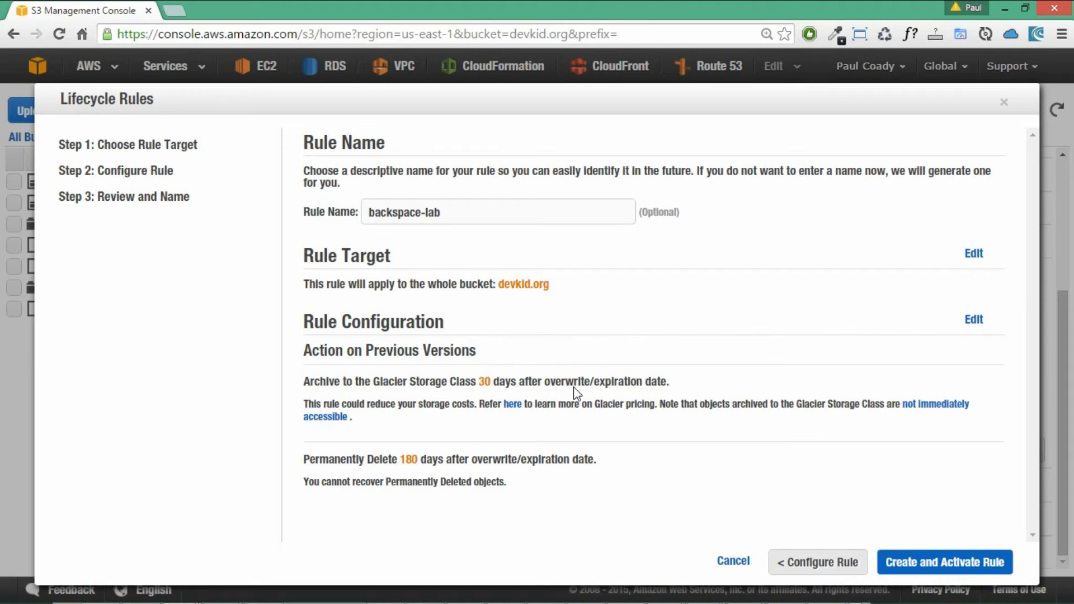
drag(309, 459, 484, 480)
click(549, 476)
click(946, 561)
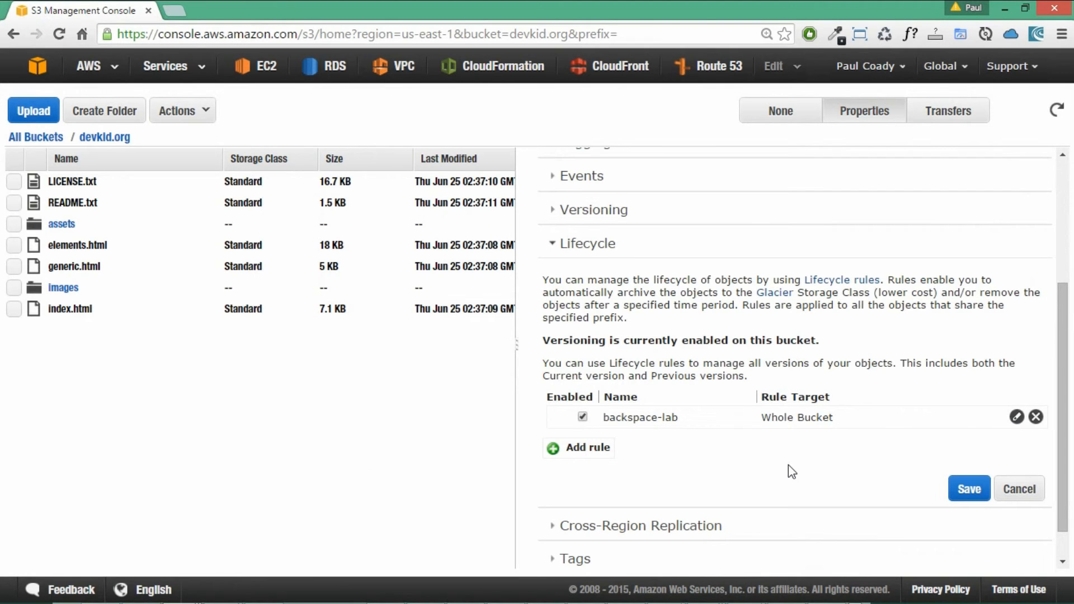
scroll(788, 465, up, 1)
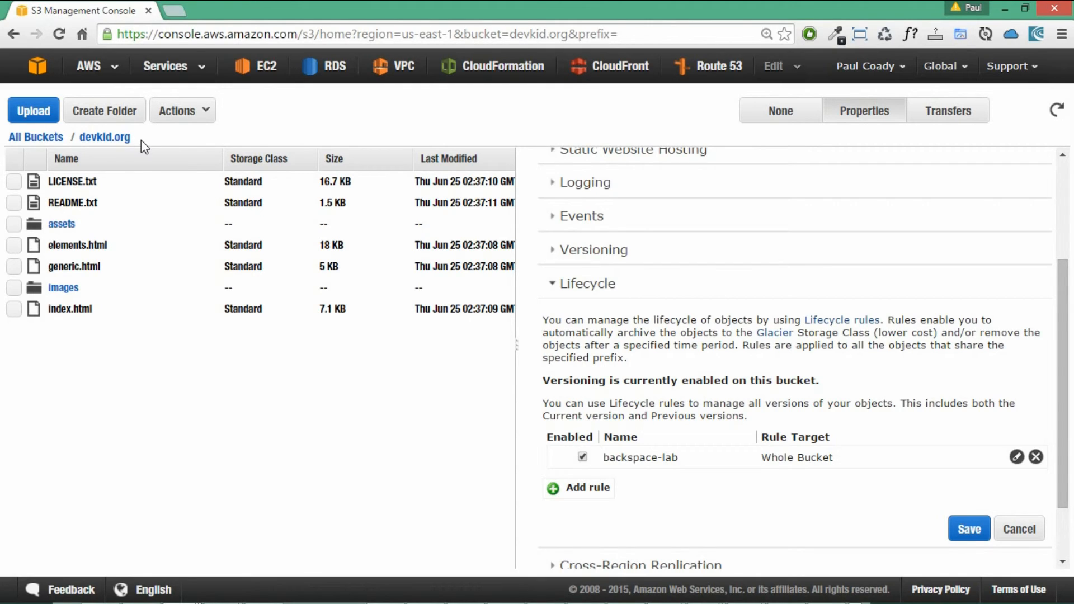
click(28, 136)
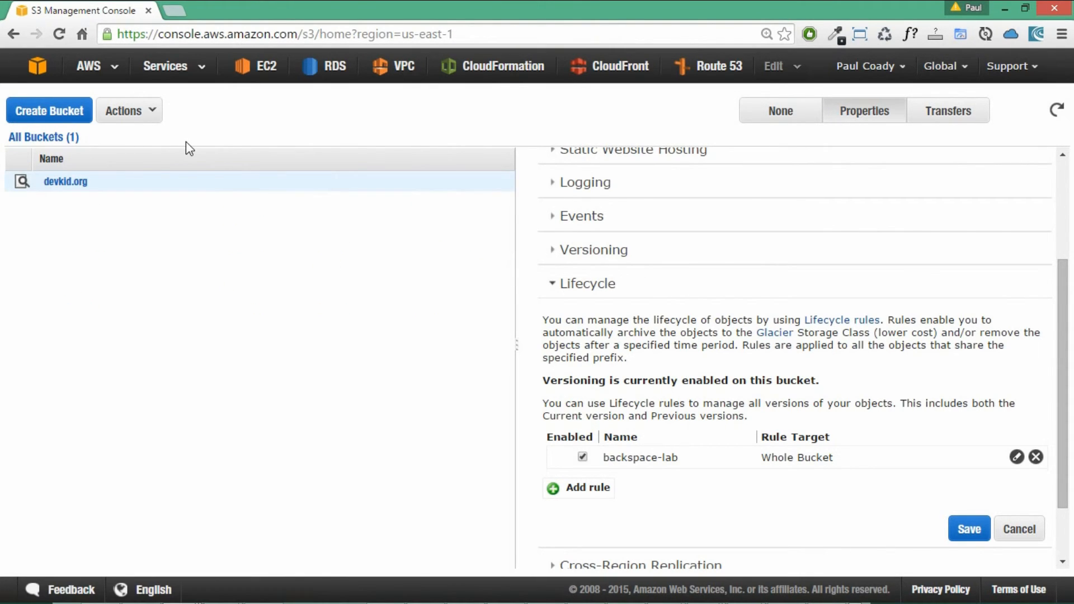
click(80, 114)
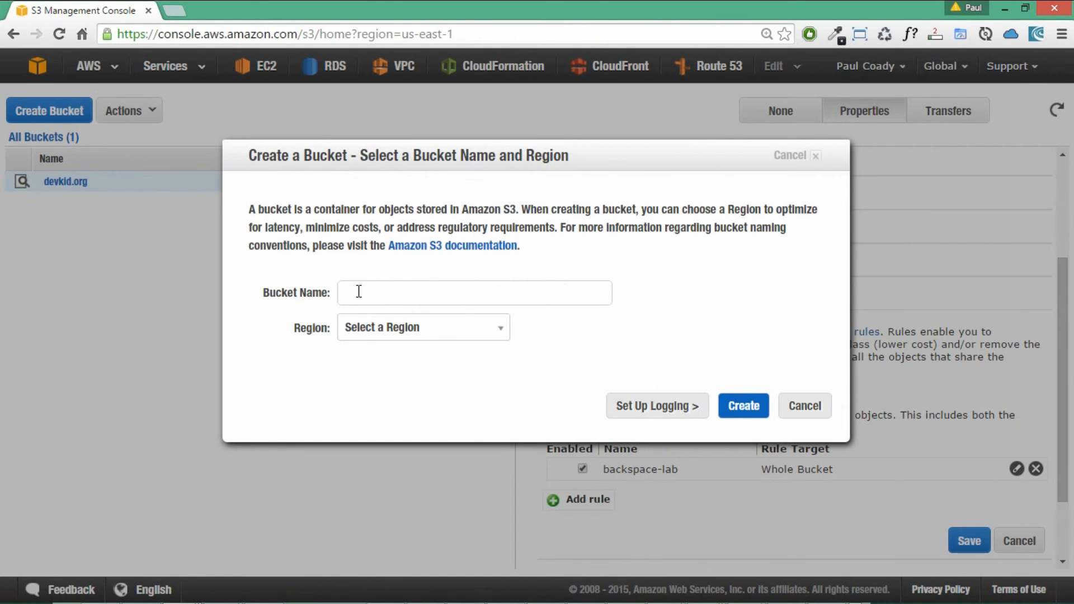
click(359, 292)
text(www.devkid.org)
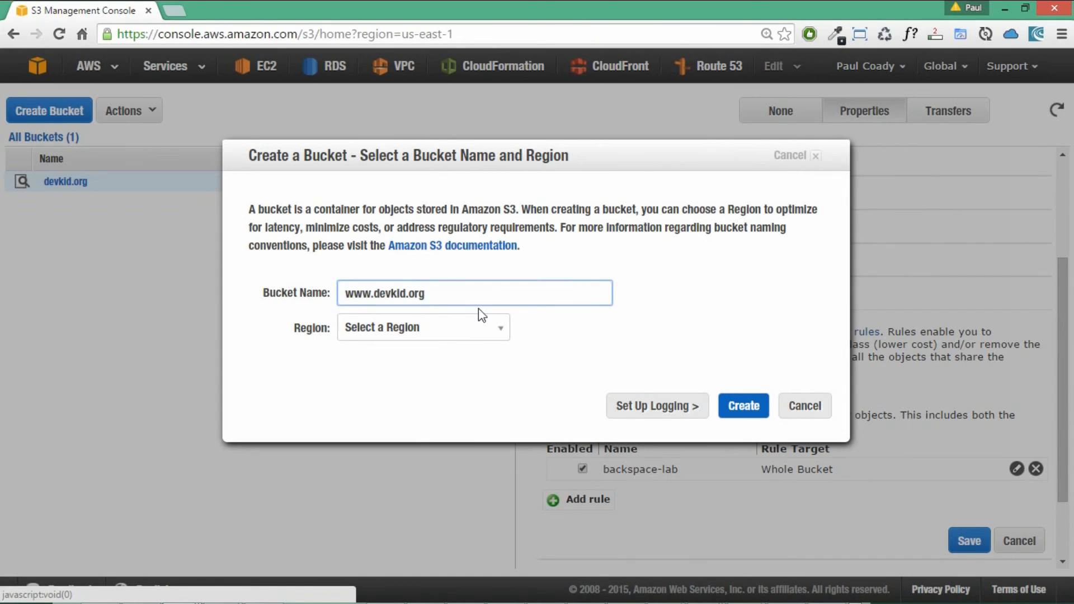
click(447, 299)
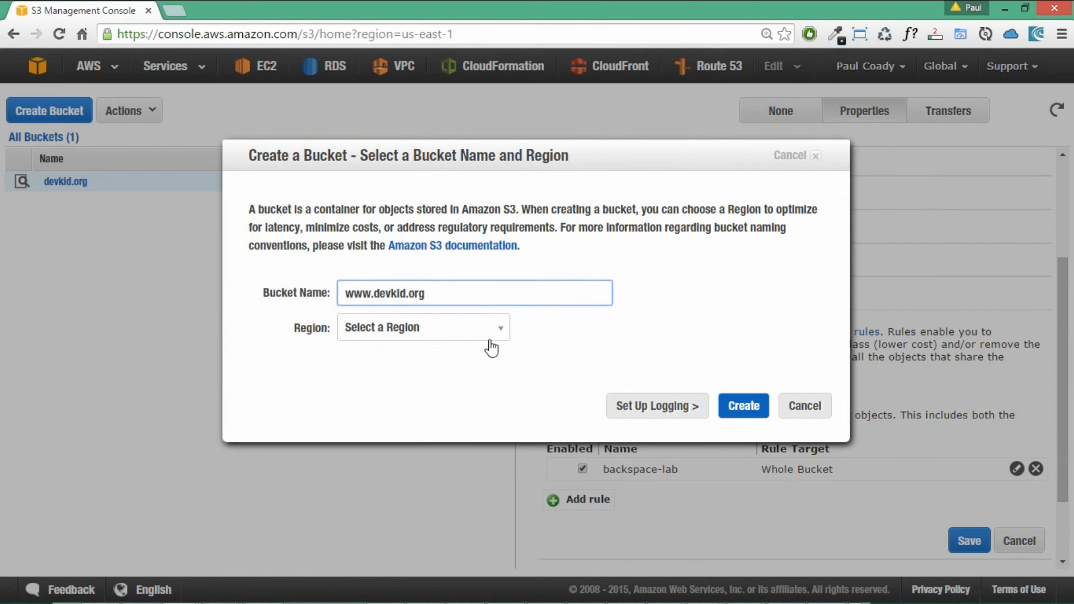
click(507, 330)
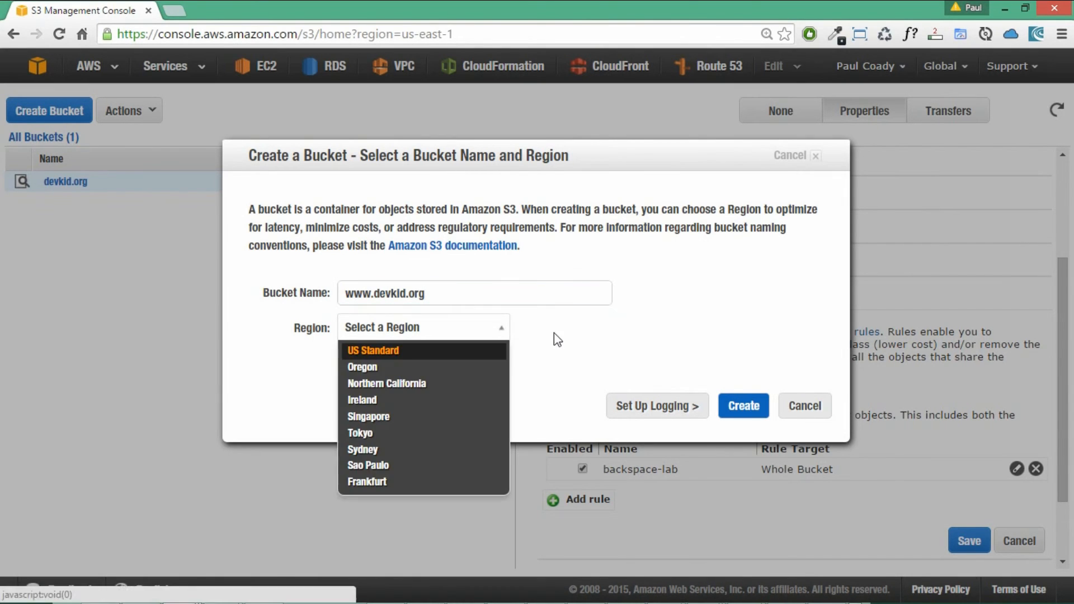
click(400, 349)
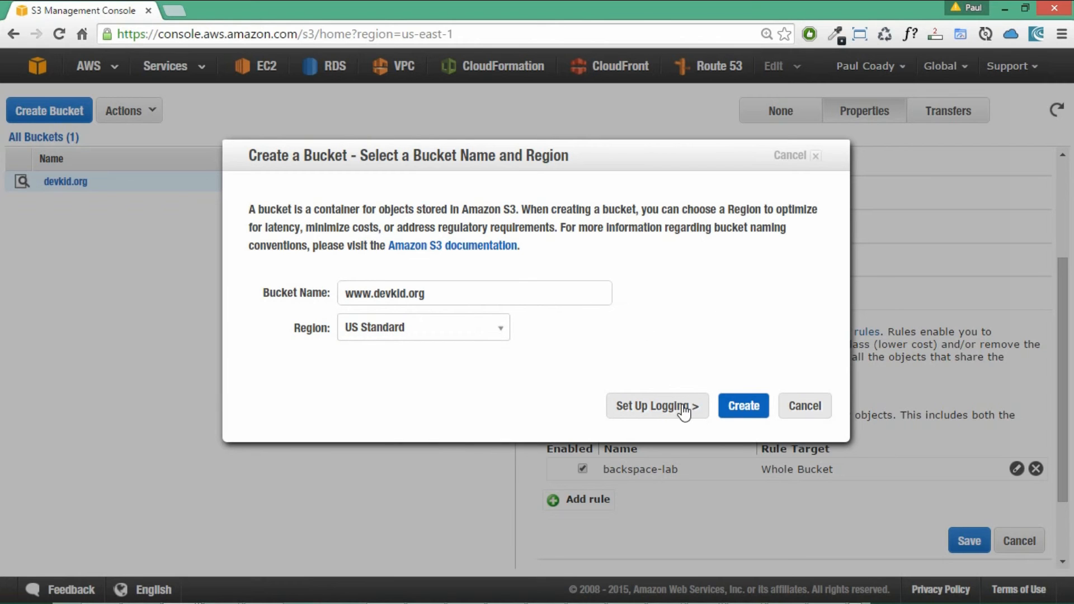
click(744, 406)
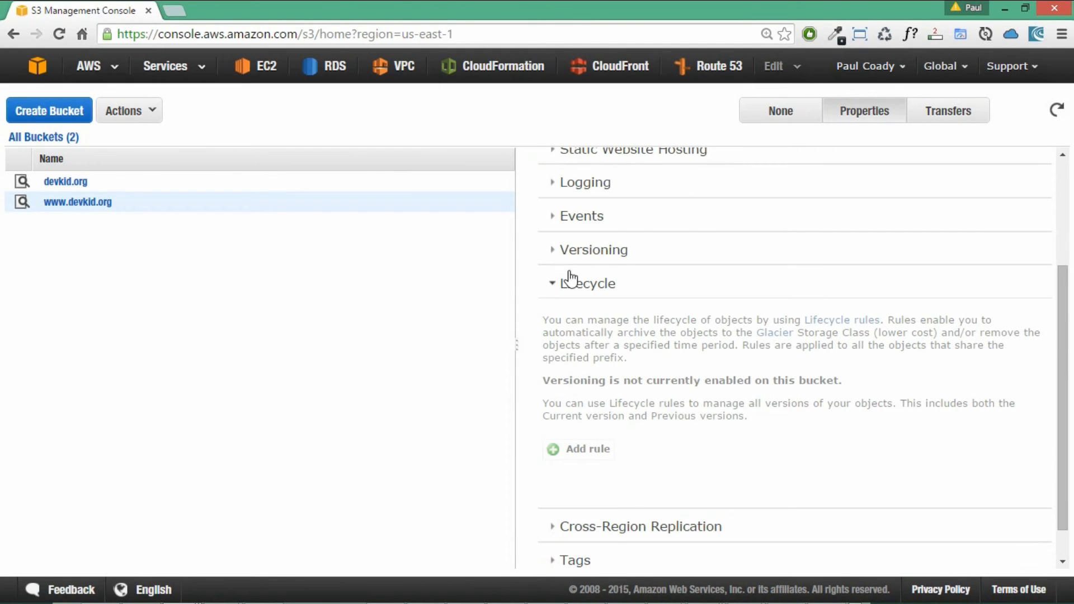
scroll(649, 277, up, 1)
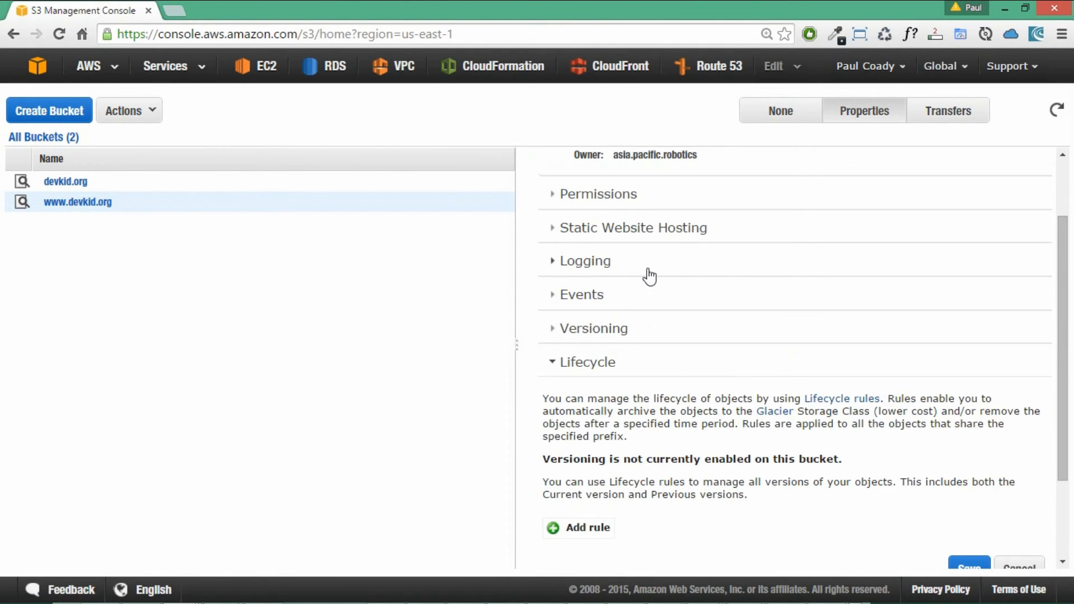
click(832, 118)
click(553, 227)
scroll(750, 263, up, 1)
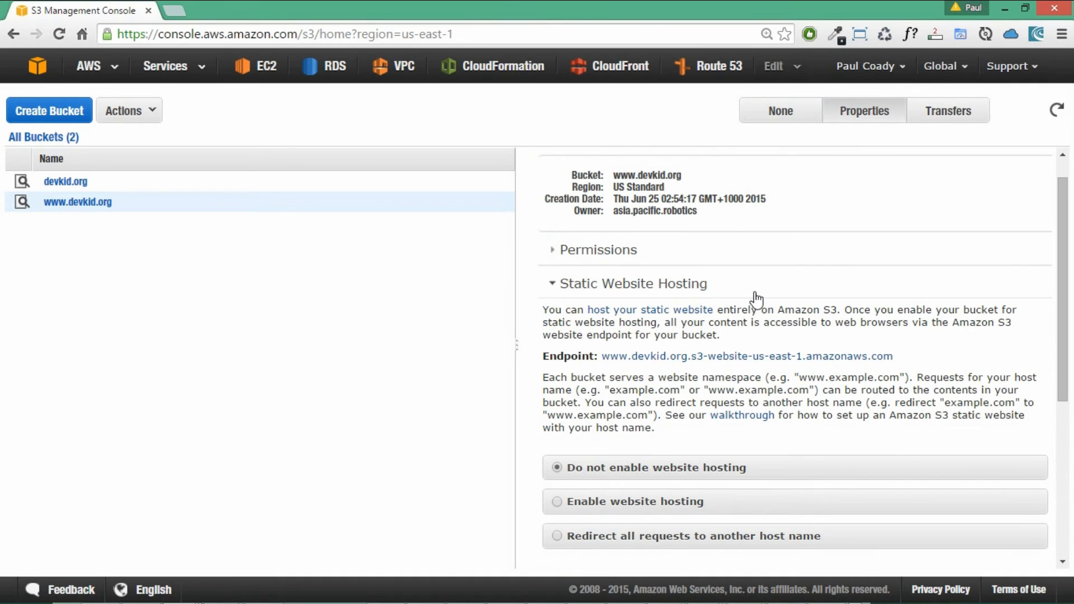
scroll(760, 299, down, 1)
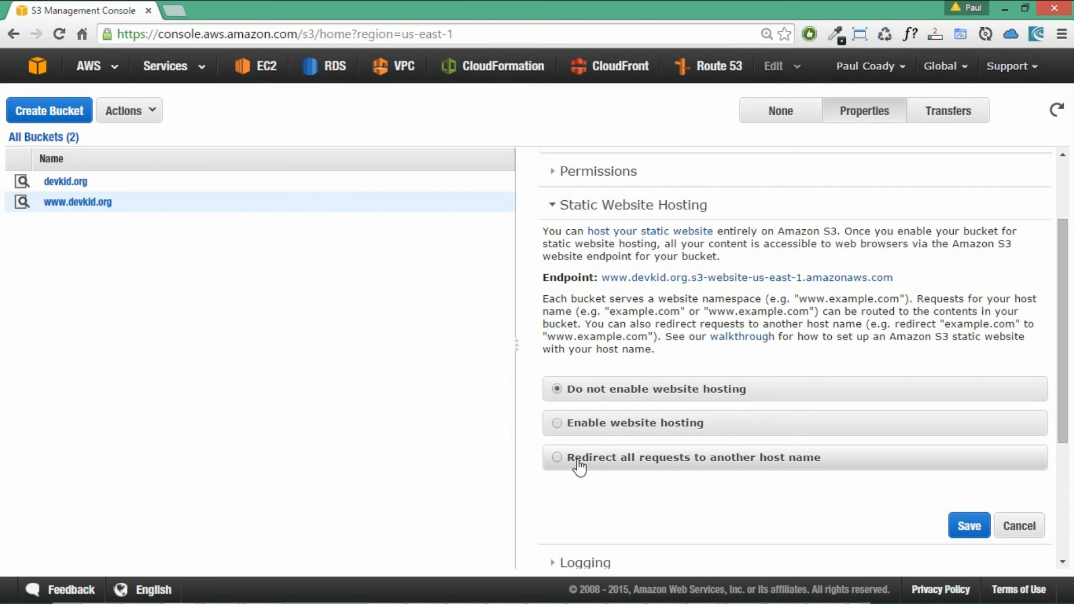
click(556, 457)
scroll(789, 456, down, 1)
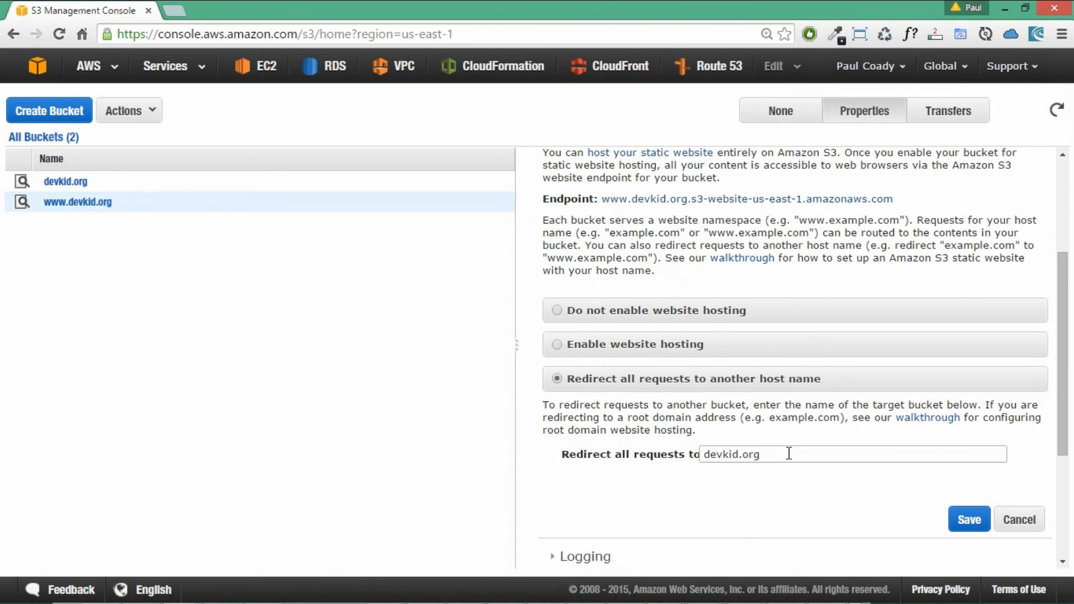
click(778, 454)
drag(742, 457, 695, 461)
click(791, 453)
click(978, 522)
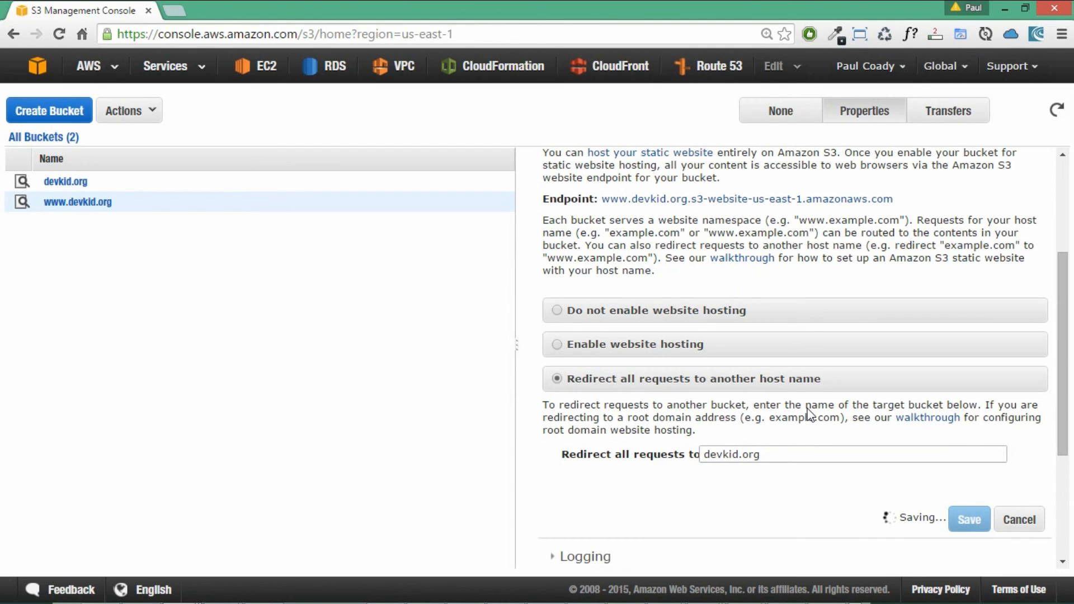